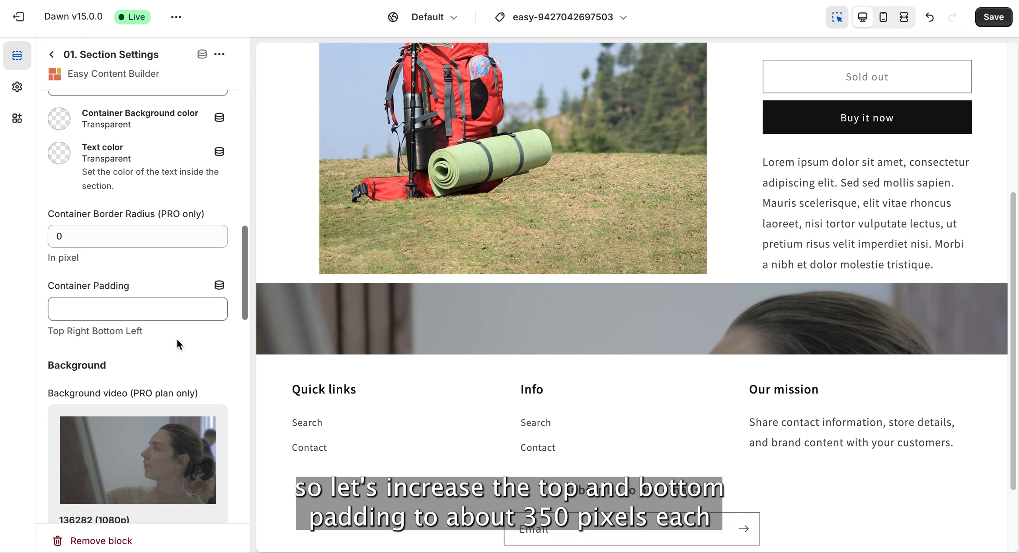
scroll(176, 342, "up", 1)
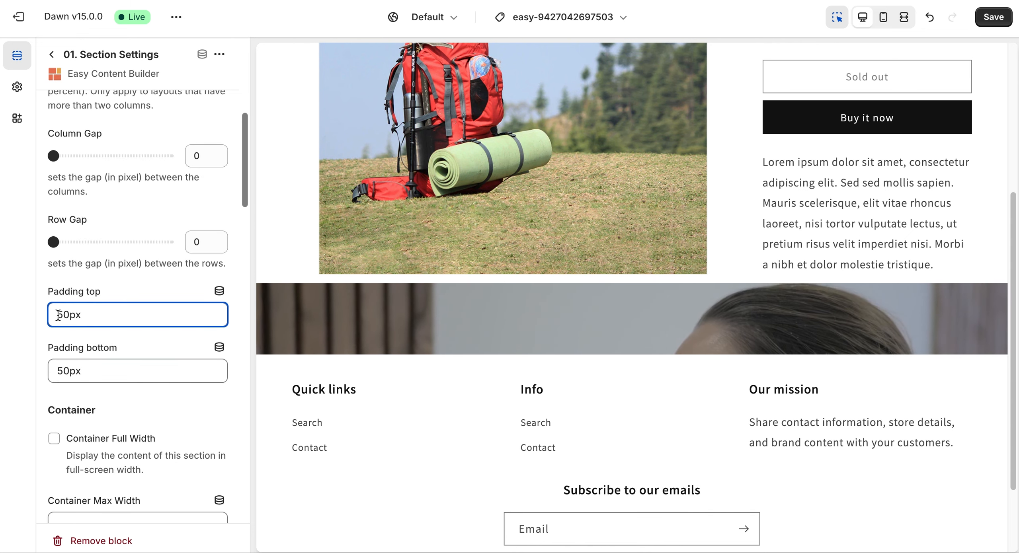
- Set both the top and bottom padding of the video background section to 350px
type("3")
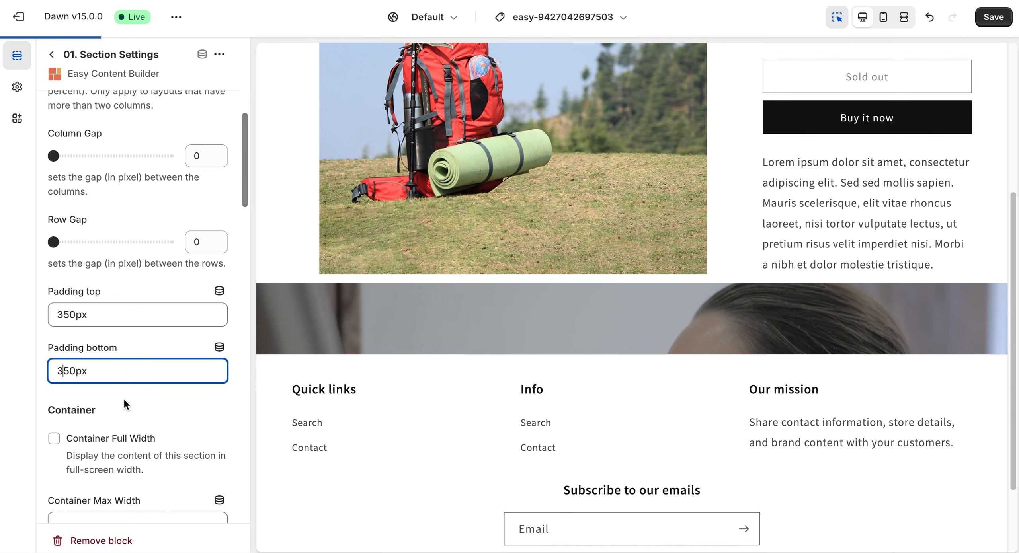
left_click(123, 398)
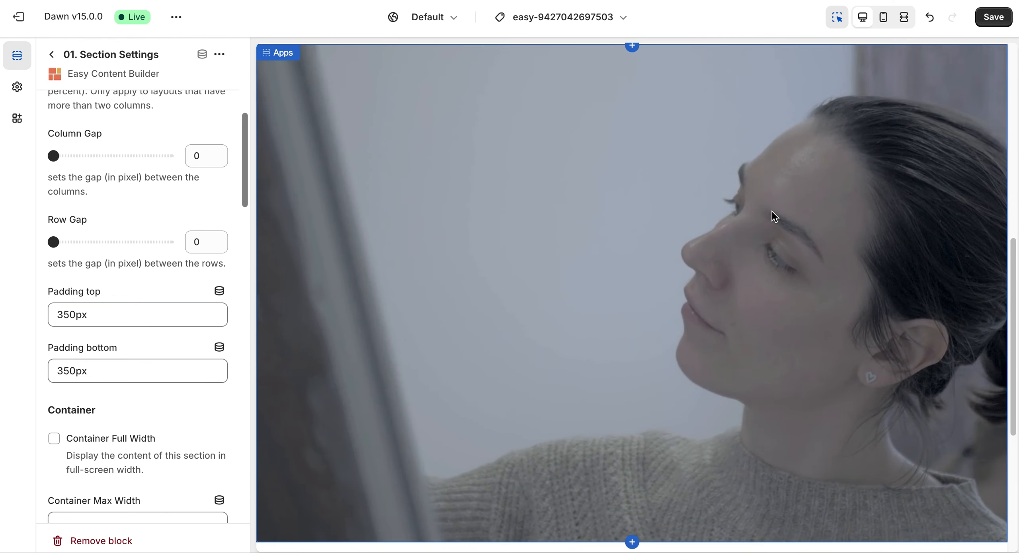
- Save the theme changes and preview the video background section on the storefront product page
left_click(993, 21)
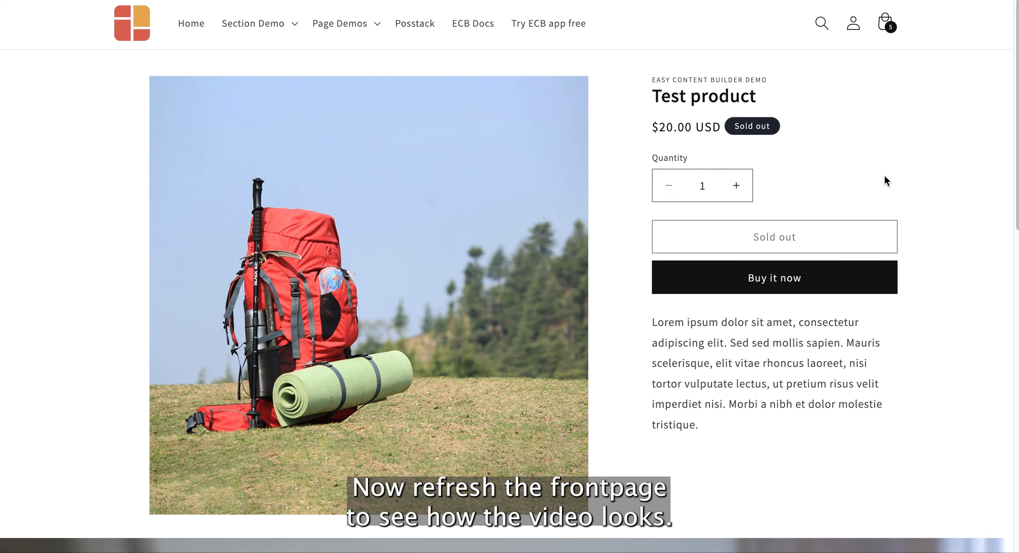
scroll(884, 180, "down", 15)
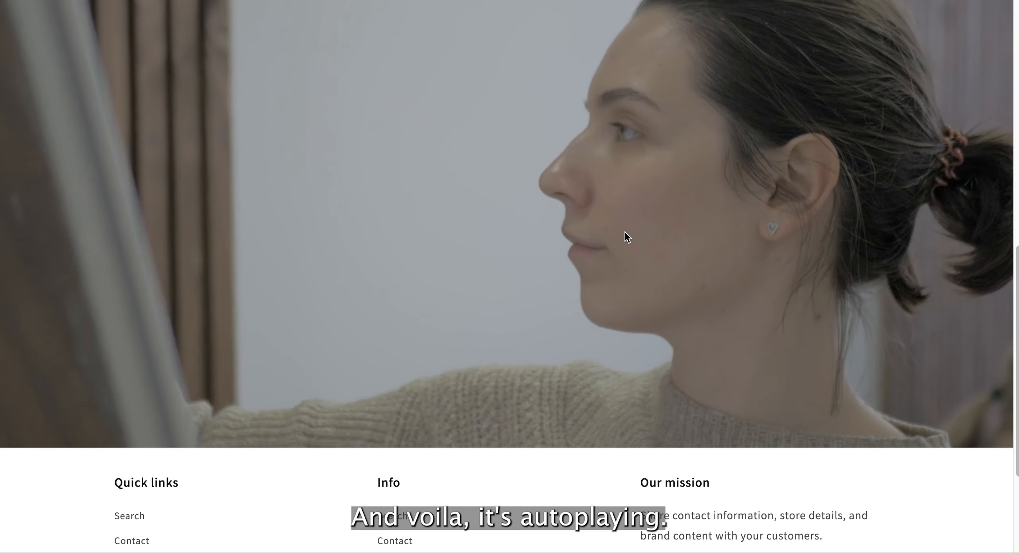
scroll(625, 232, "up", 2)
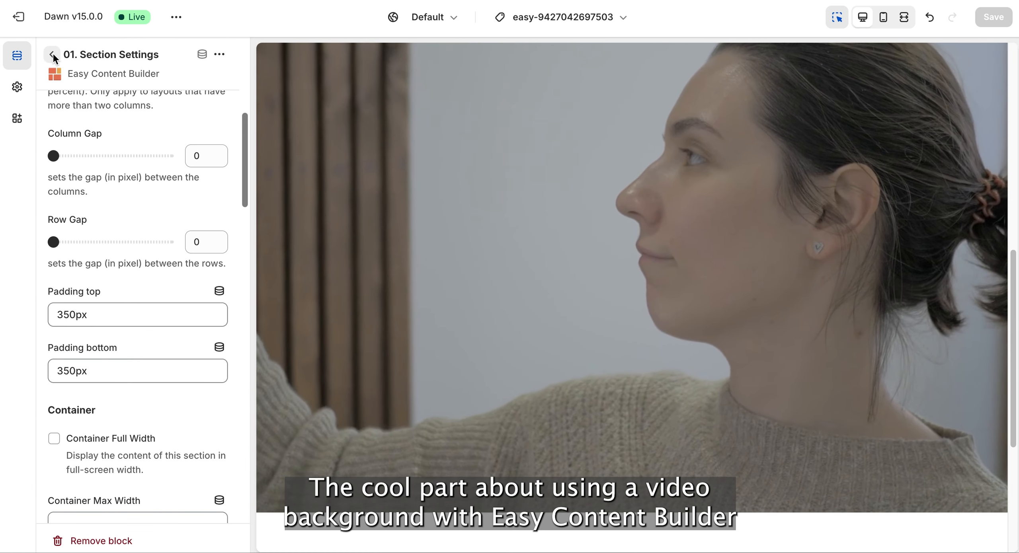
- Add the Easy Content Builder block "02. Section Title" under Apps, below the Section Settings block
left_click(52, 55)
left_click(114, 422)
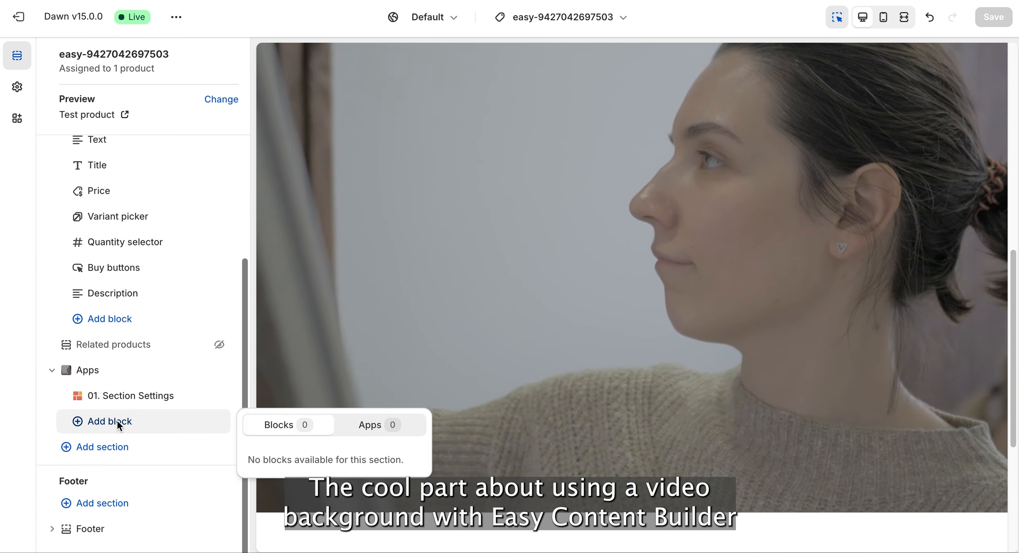
left_click(364, 423)
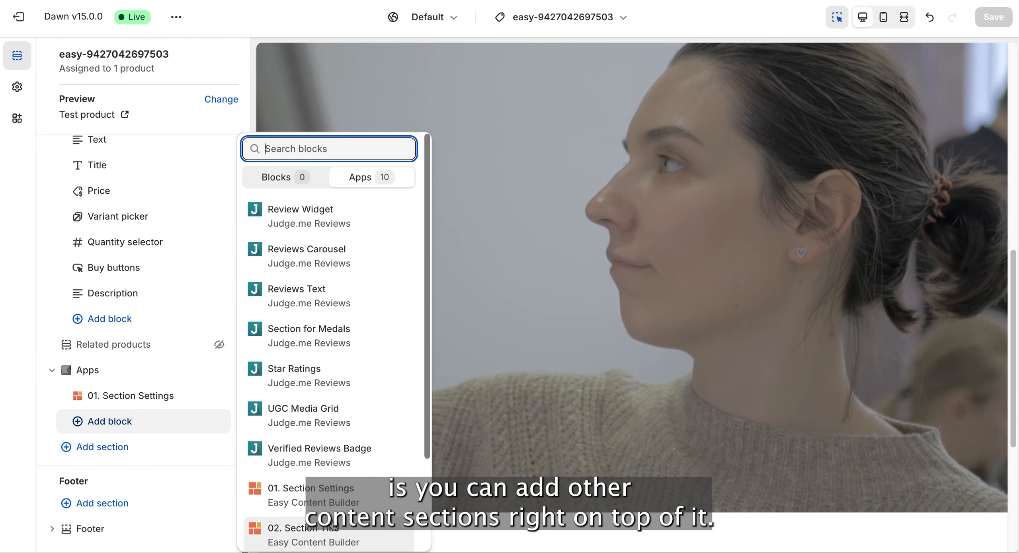
scroll(337, 470, "down", 3)
left_click(311, 494)
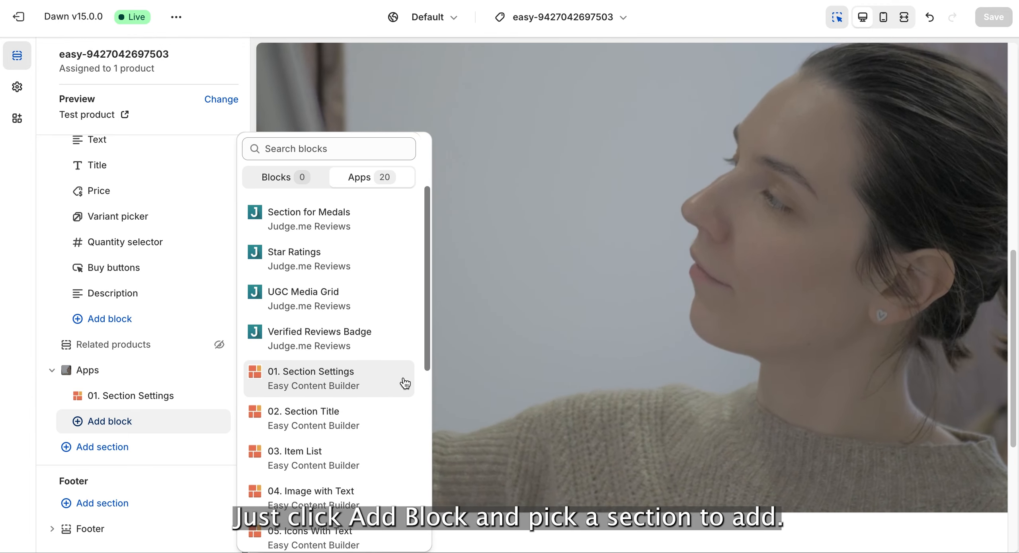
scroll(405, 383, "down", 6)
scroll(405, 383, "up", 2)
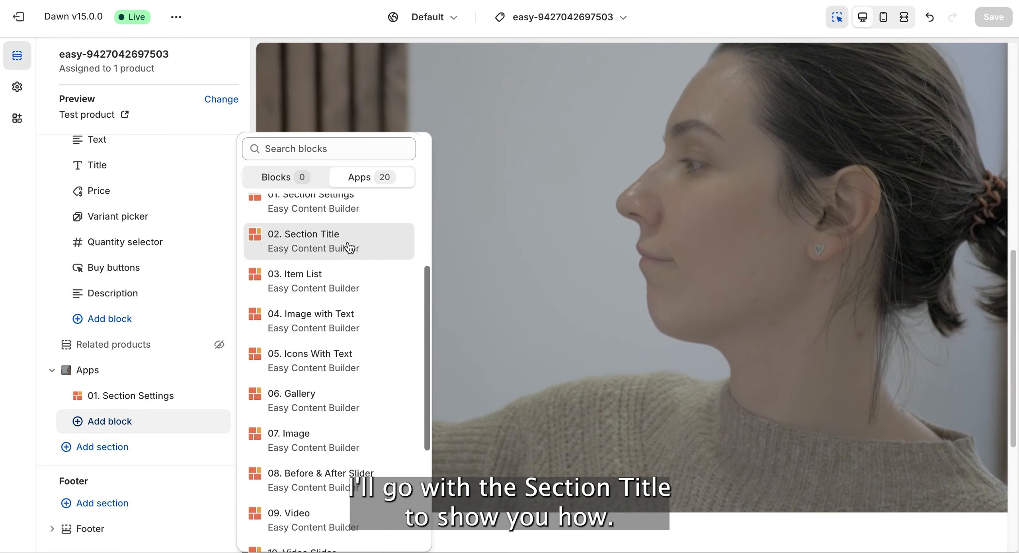
left_click(347, 243)
- Open the new Section Title block and set its title to "2025 Summer Collection"
left_click(121, 422)
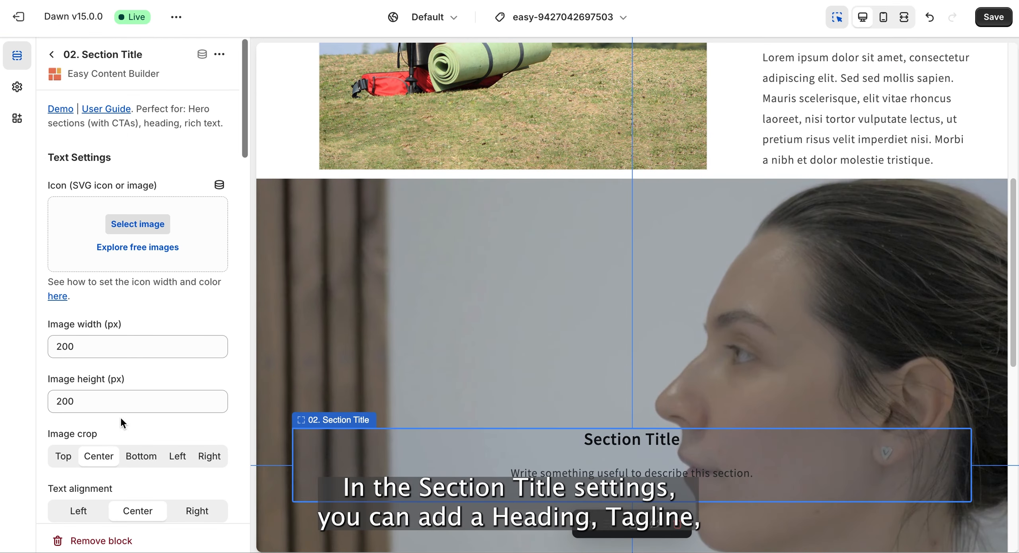
scroll(120, 420, "down", 5)
scroll(121, 417, "down", 2)
left_click(132, 253)
left_click_drag(132, 253, 39, 251)
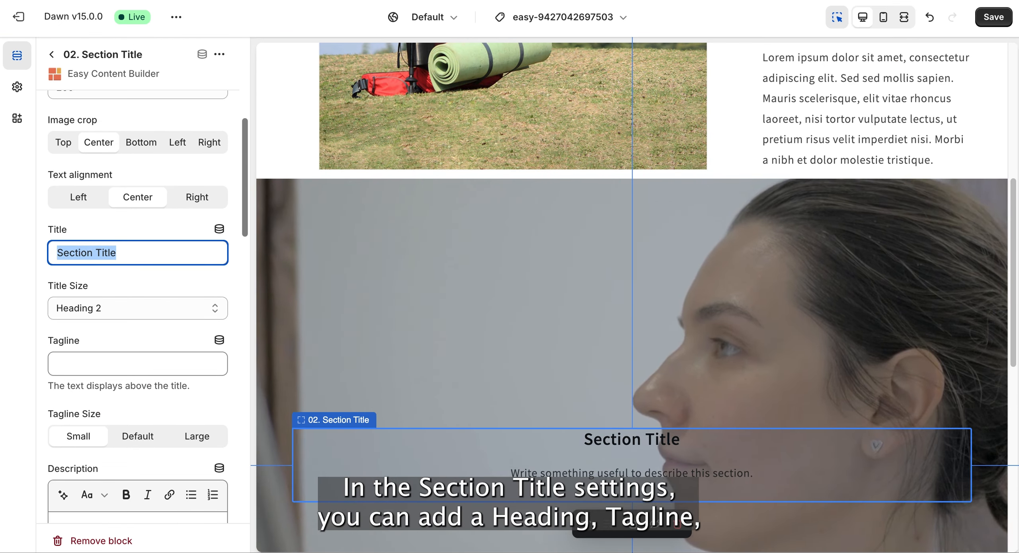
type("2025 Summer Coll")
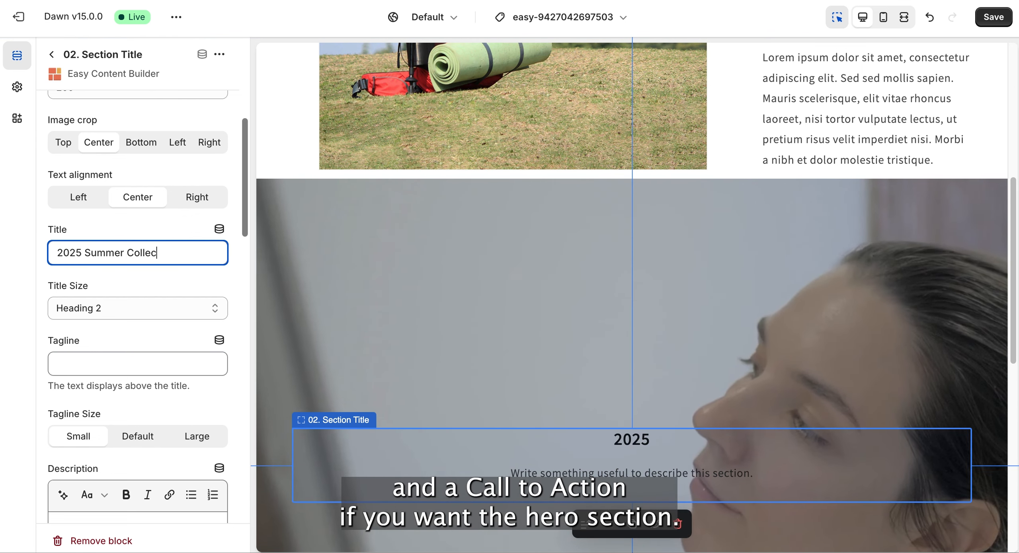
- Set the block's tagline to "NEW ARRIVAL" with the Default tagline size
left_click(107, 367)
type("NEW ARRIVAL")
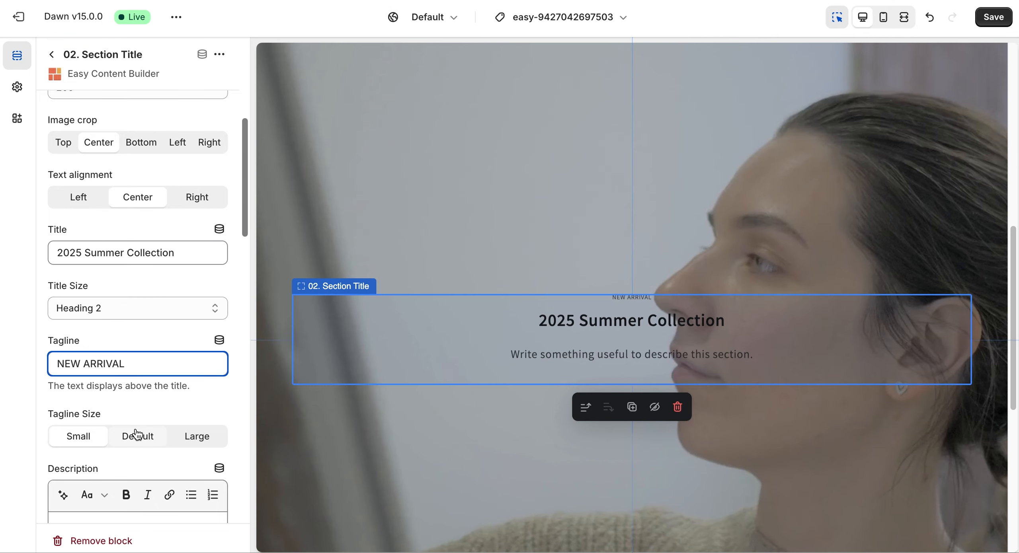
left_click(138, 435)
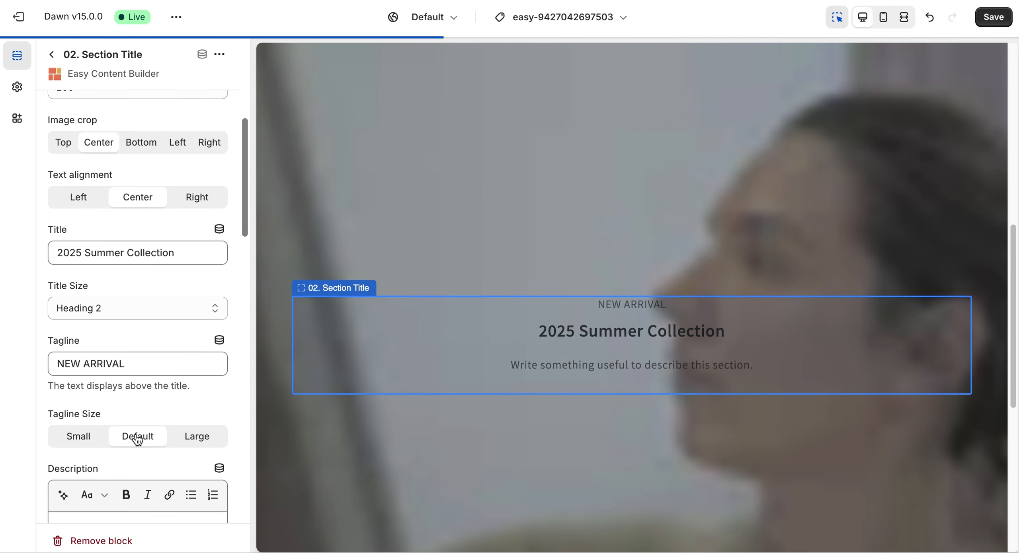
- Give the Section Title block a button labelled "Shop Now" that links to #
scroll(137, 438, "down", 10)
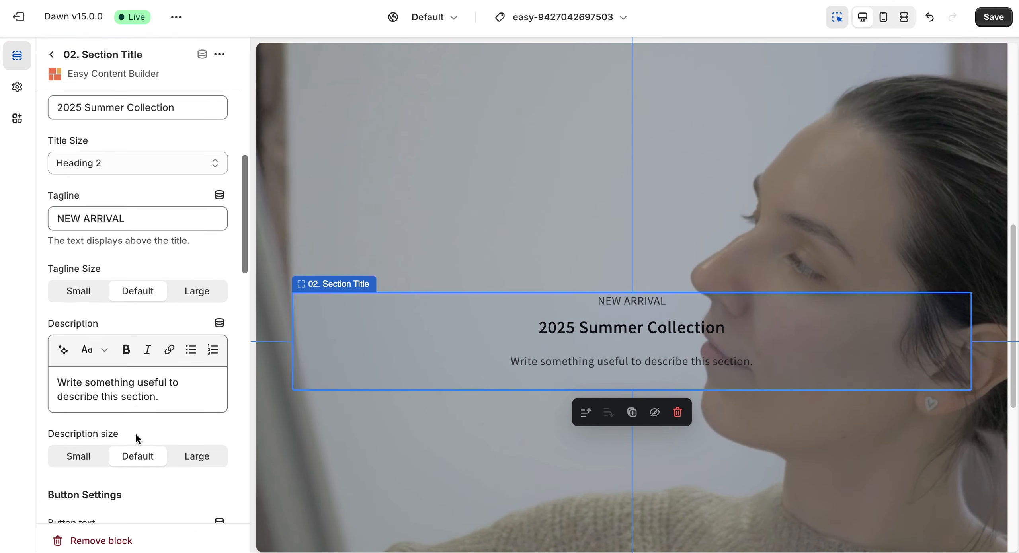
left_click(107, 298)
type("Shop Now")
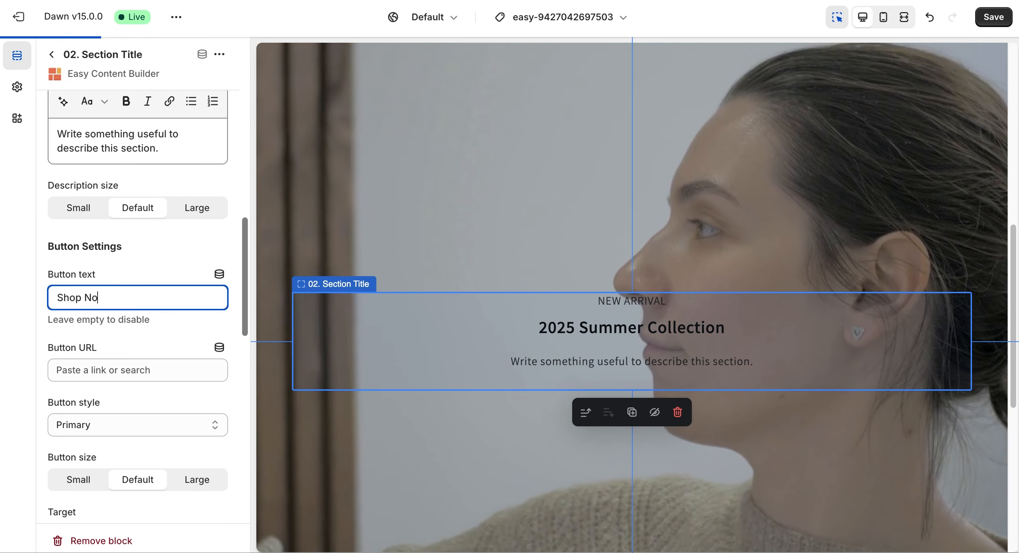
left_click(130, 373)
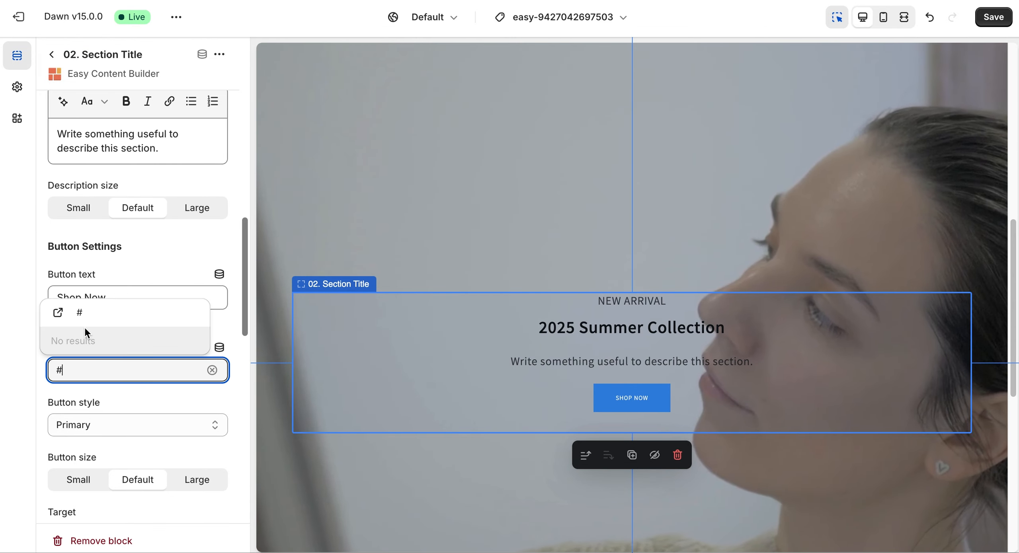
left_click(83, 316)
- Change the Shop Now button's style to Secondary and save the changes
left_click(114, 430)
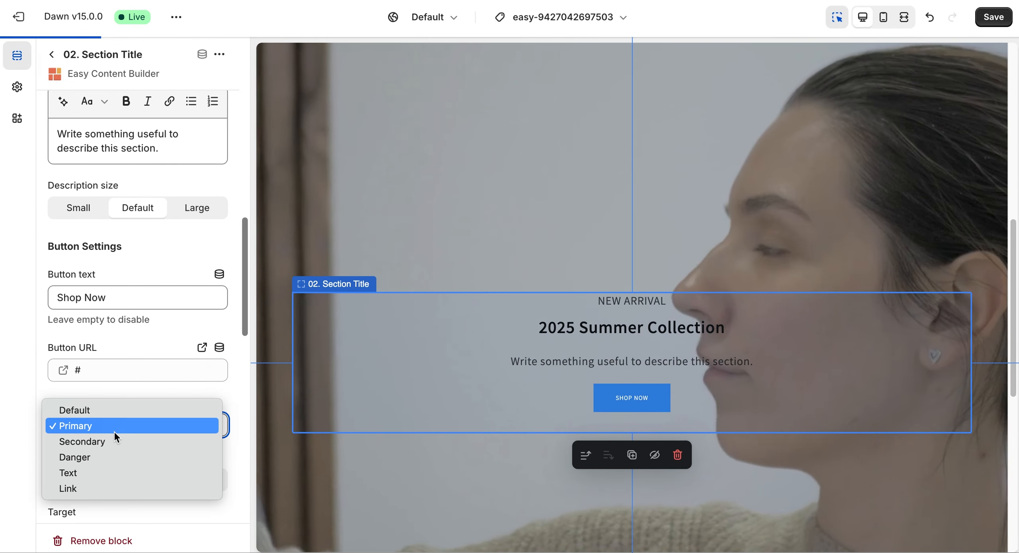
left_click(110, 439)
key("ctrl+s")
- Give the Section Title block a light grey background color using a CSS color code
scroll(134, 441, "down", 6)
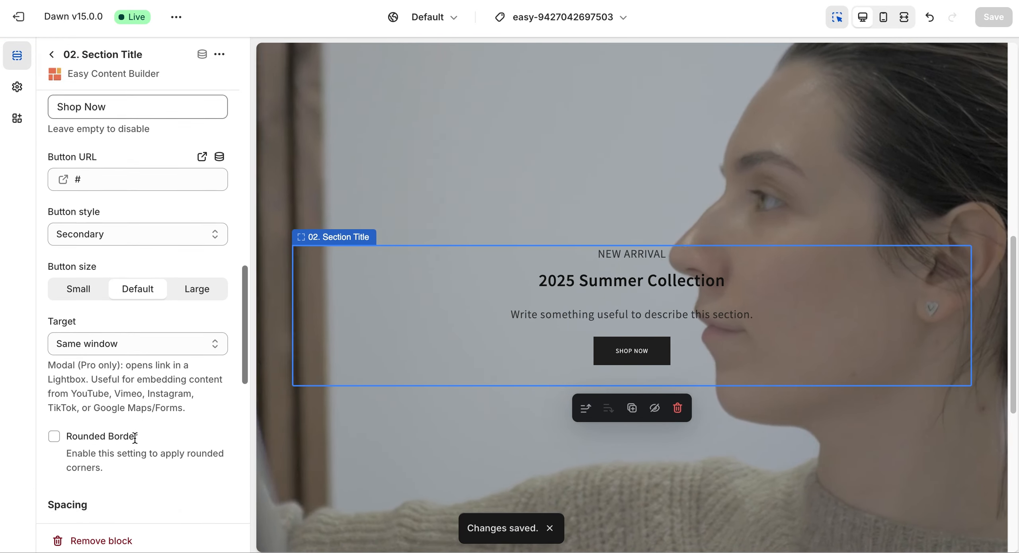
left_click(61, 226)
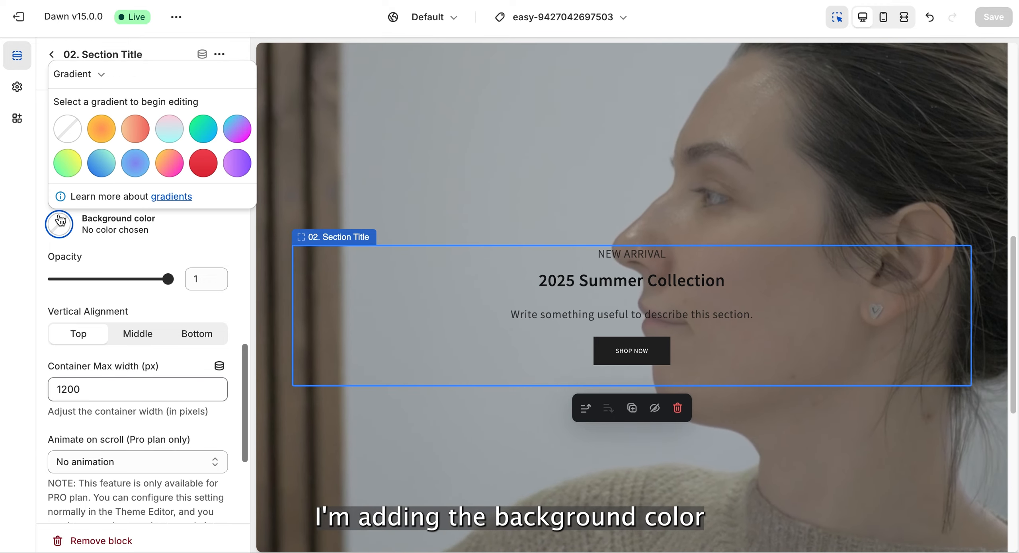
left_click(78, 74)
left_click(73, 99)
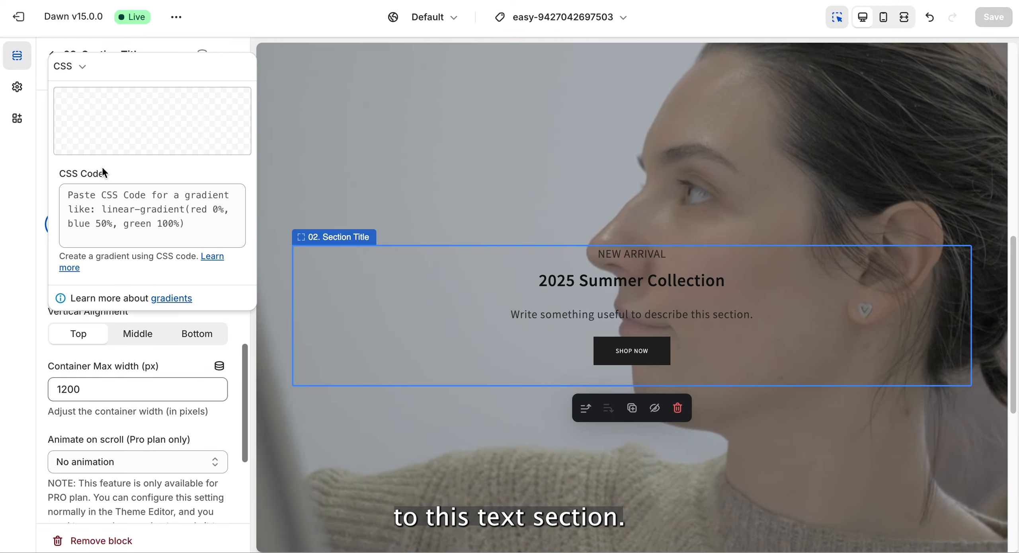
left_click(104, 211)
type("#f")
type("1f1f1")
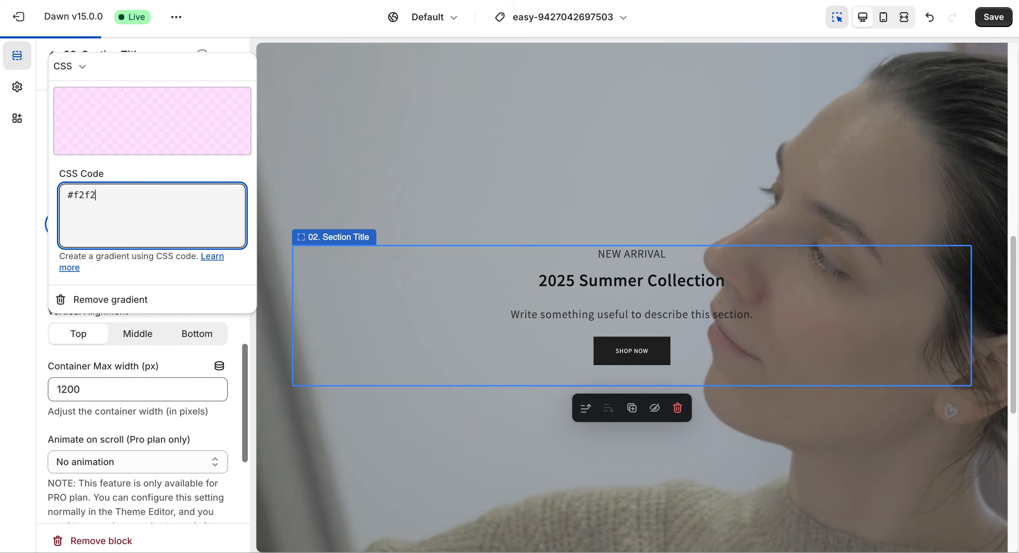
left_click(21, 254)
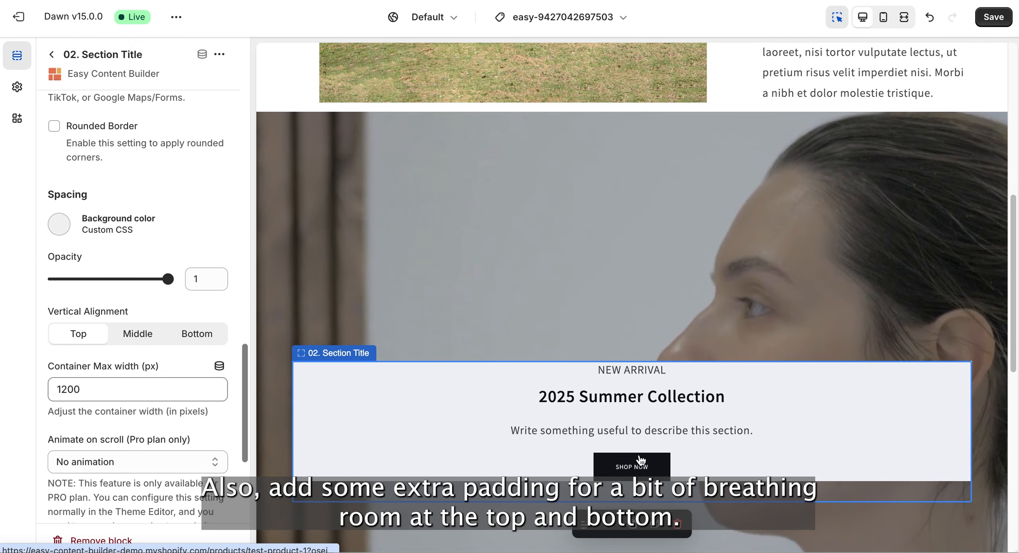
- Set the Section Title block's padding to Medium
scroll(164, 432, "down", 5)
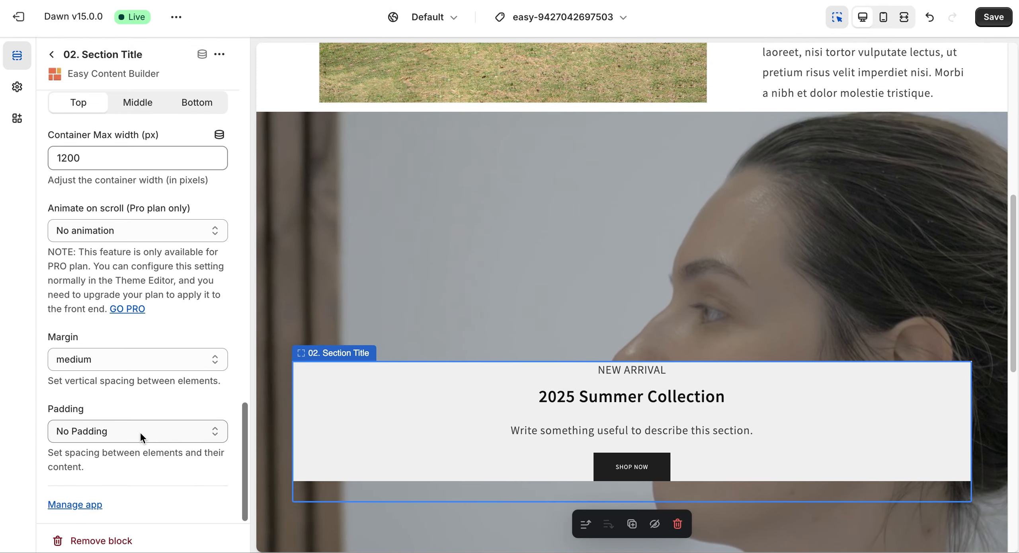
left_click(140, 432)
left_click(110, 464)
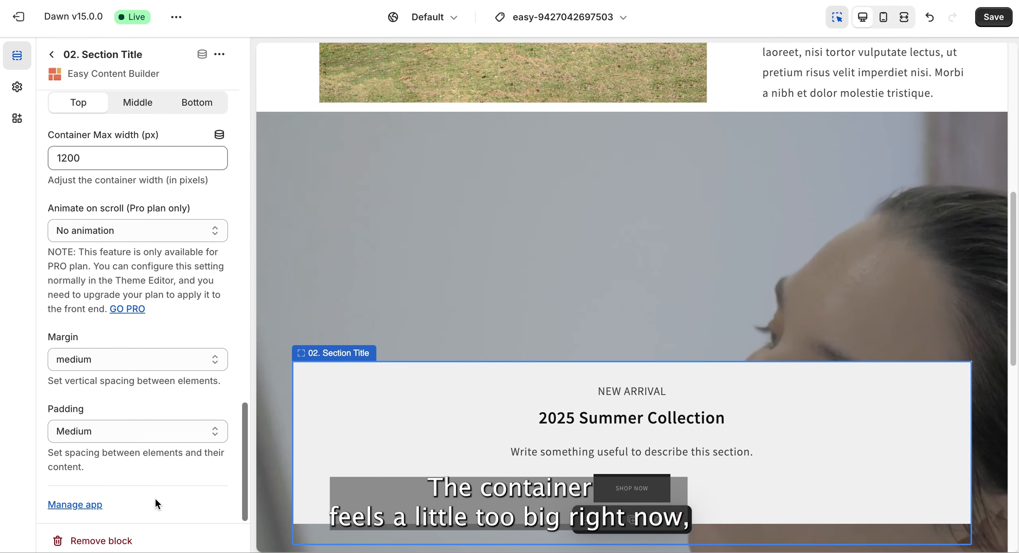
- Set the Section Title block's container max width to 600 px
scroll(440, 400, "down", 3)
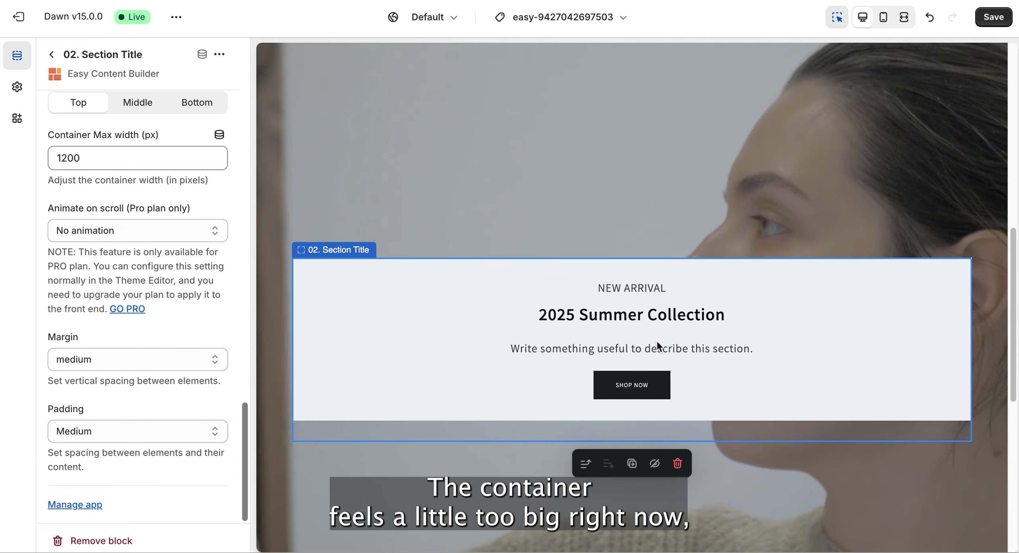
scroll(180, 282, "up", 1)
left_click(54, 190)
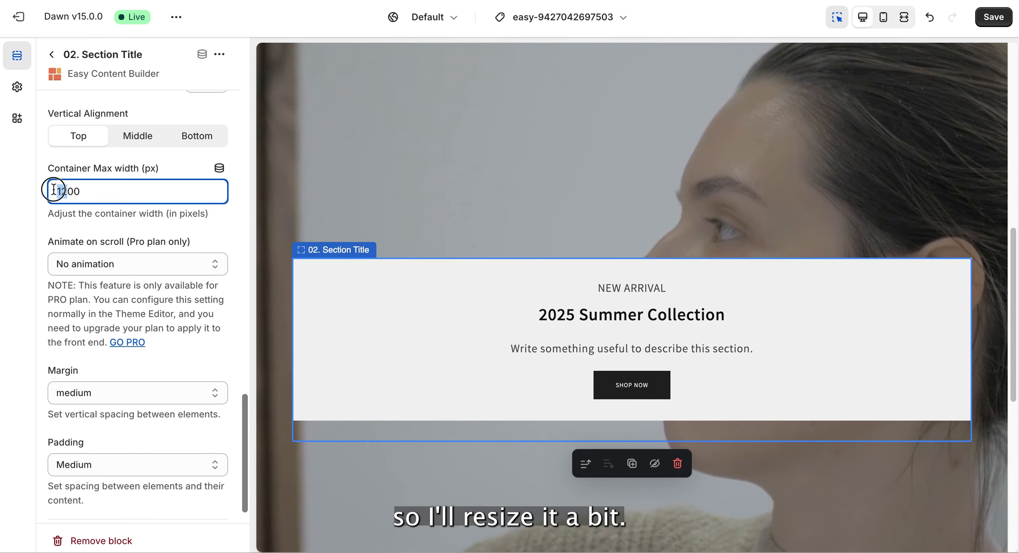
type("6")
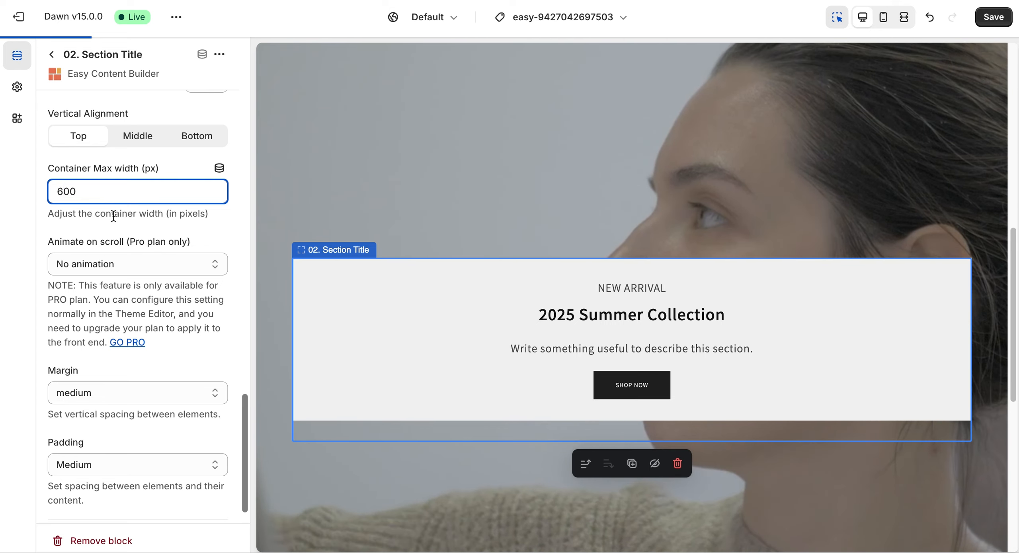
left_click(113, 216)
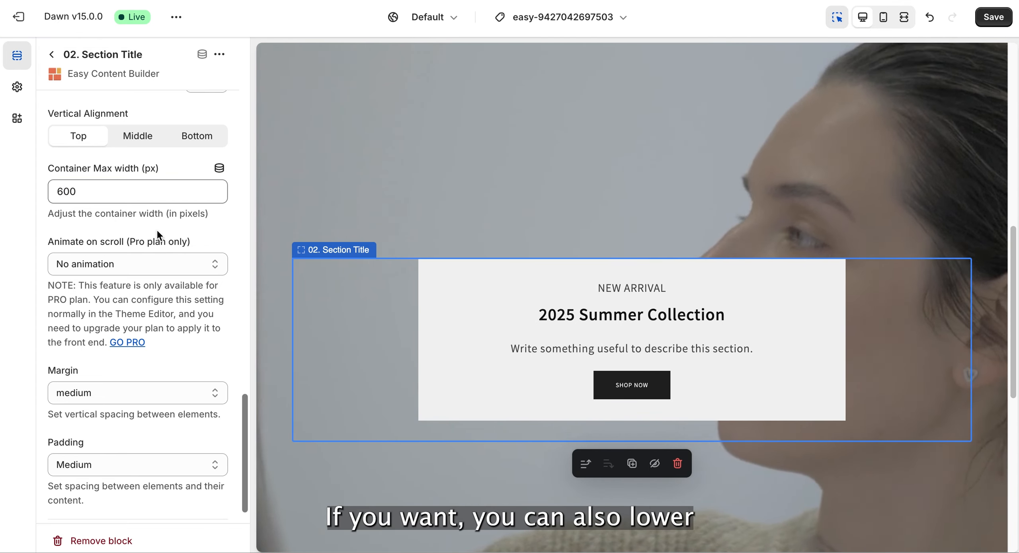
- Lower the Section Title block's background opacity to 0.7 and save the changes
scroll(157, 230, "up", 2)
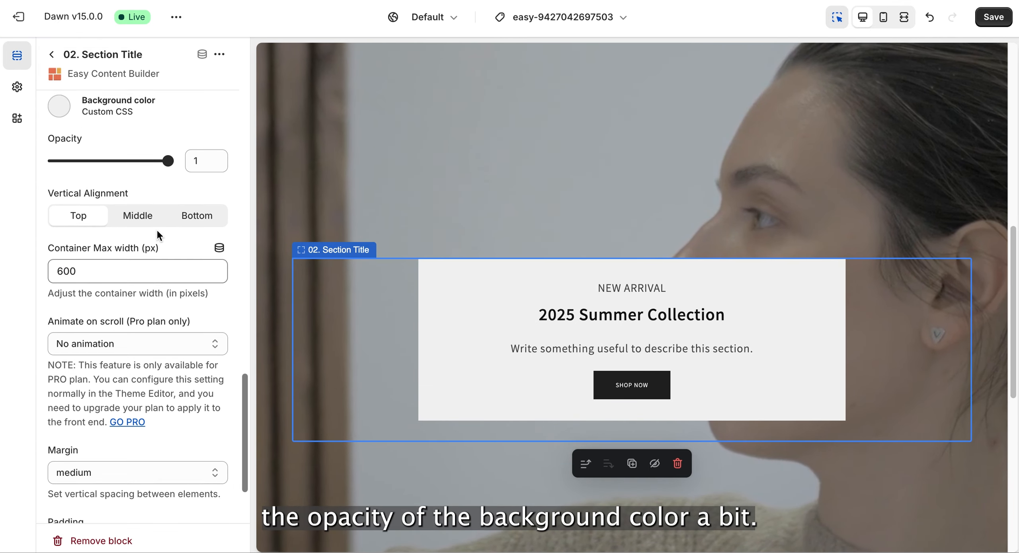
scroll(131, 182, "up", 1)
left_click_drag(168, 203, 130, 203)
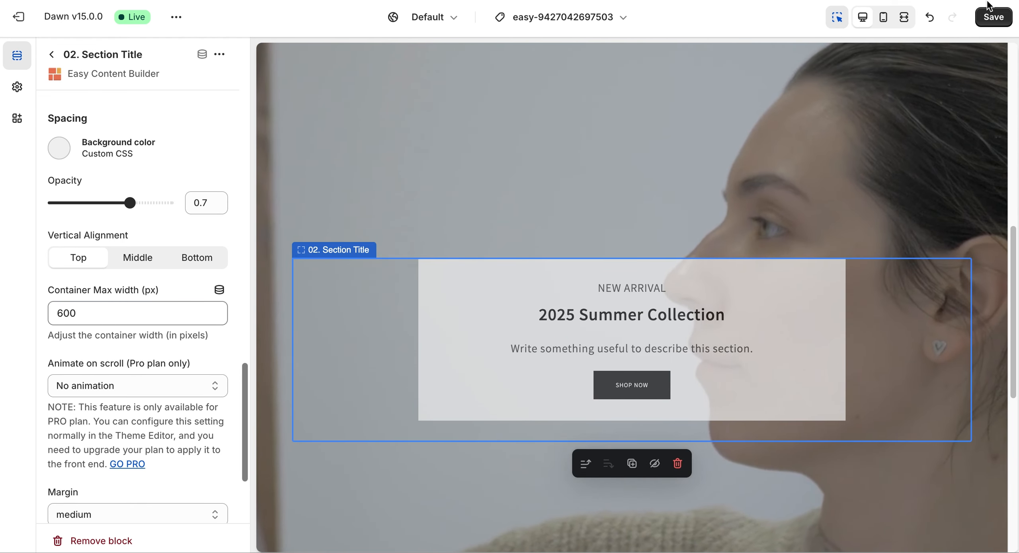
left_click(991, 14)
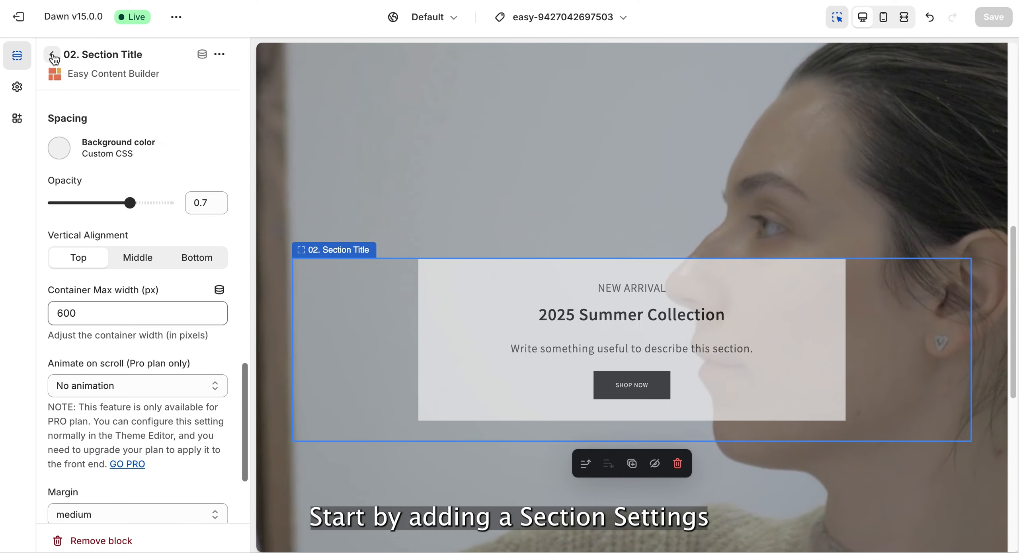
- Add a new section holding an Easy Content Builder Section Settings block below the video background section
left_click(50, 56)
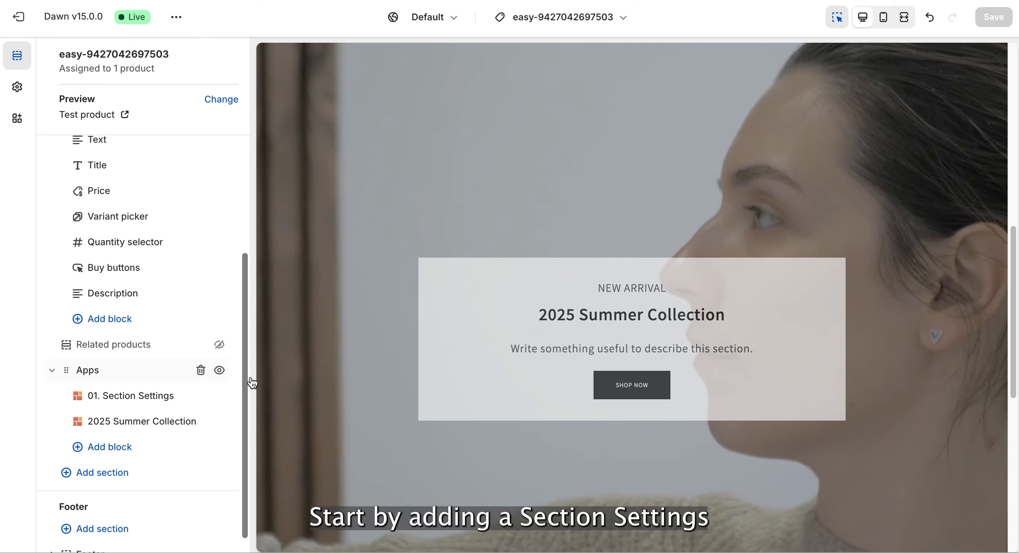
scroll(370, 402, "down", 5)
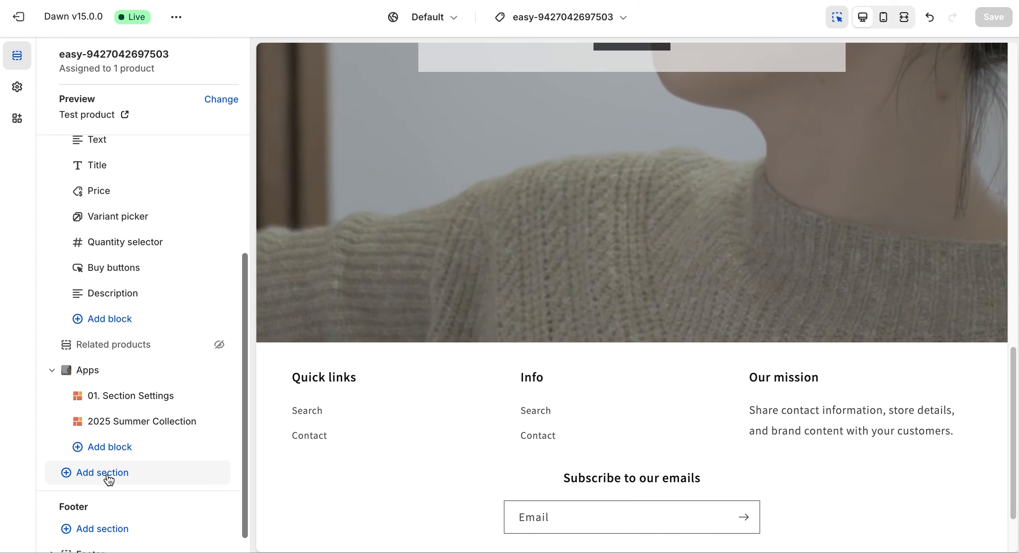
left_click(106, 476)
left_click(346, 510)
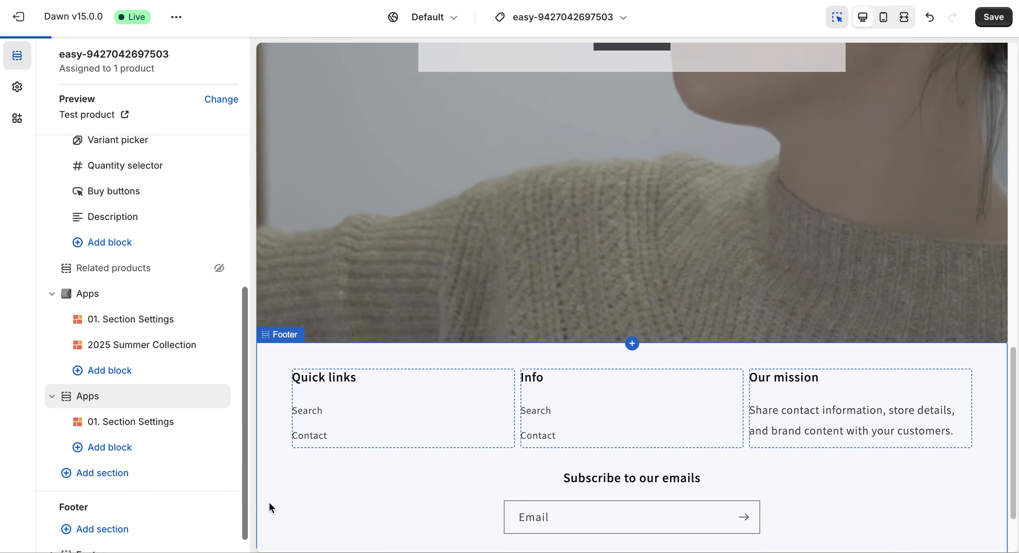
- Search the app blocks for "video", add the 09. Video block to the new section and open its settings
left_click(107, 421)
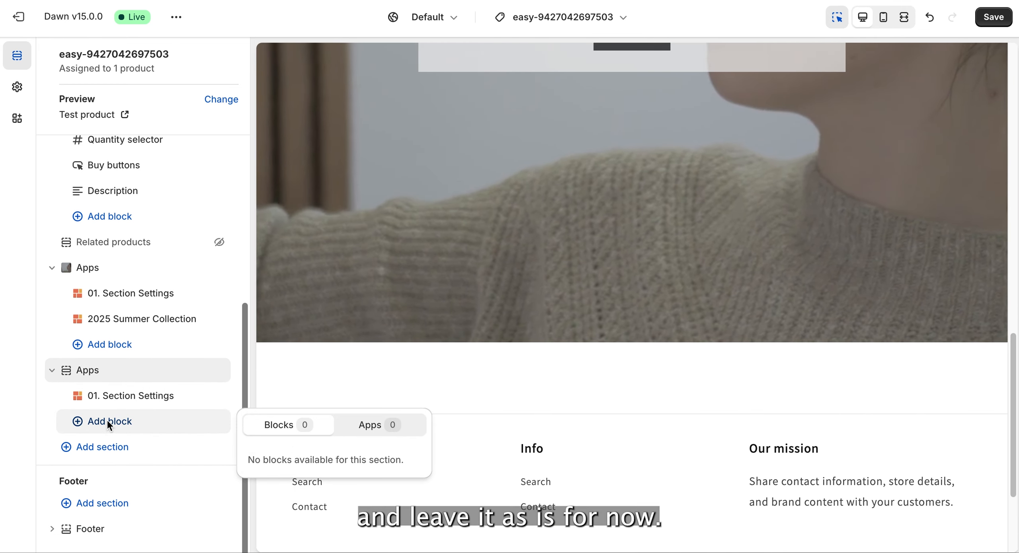
left_click(360, 428)
type("video")
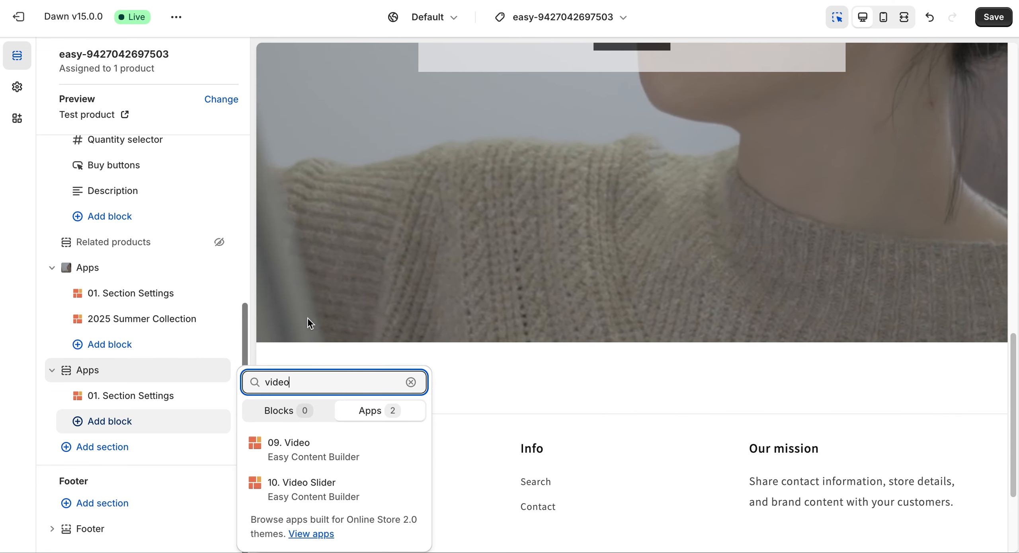
left_click(320, 447)
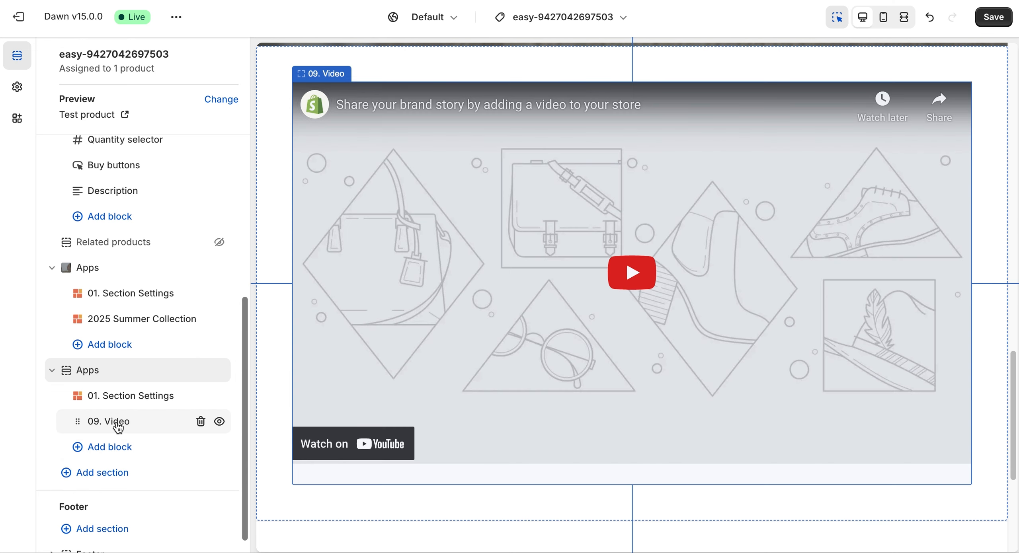
left_click(117, 421)
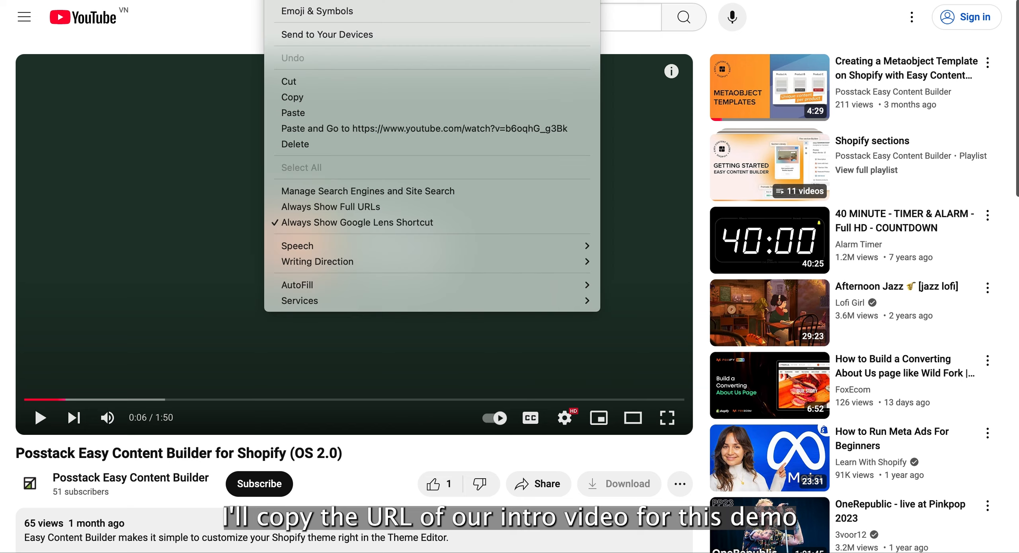
- Copy the Easy Content Builder intro video's link from YouTube and set it as the Video block's Youtube / Vimeo URL
left_click(289, 97)
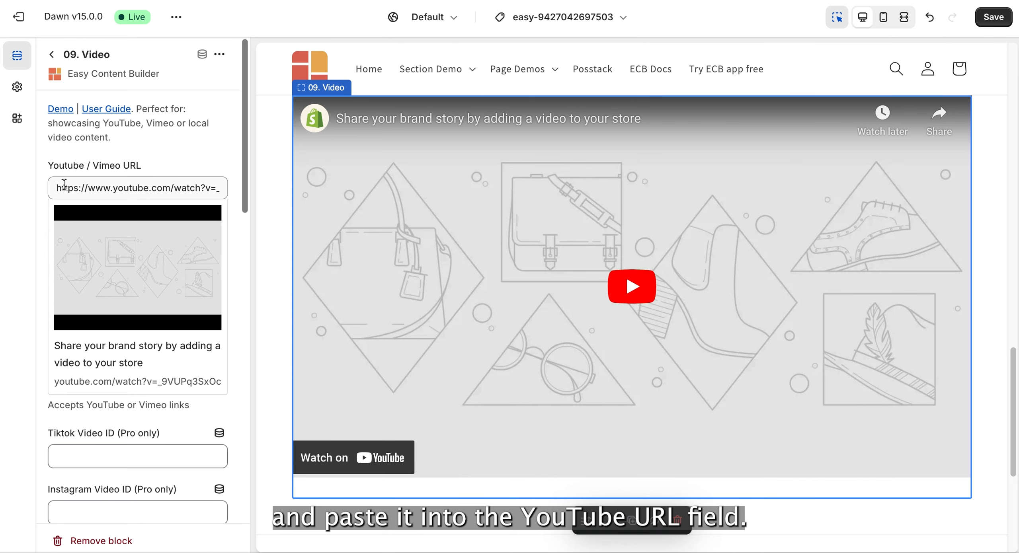
left_click_drag(58, 187, 221, 189)
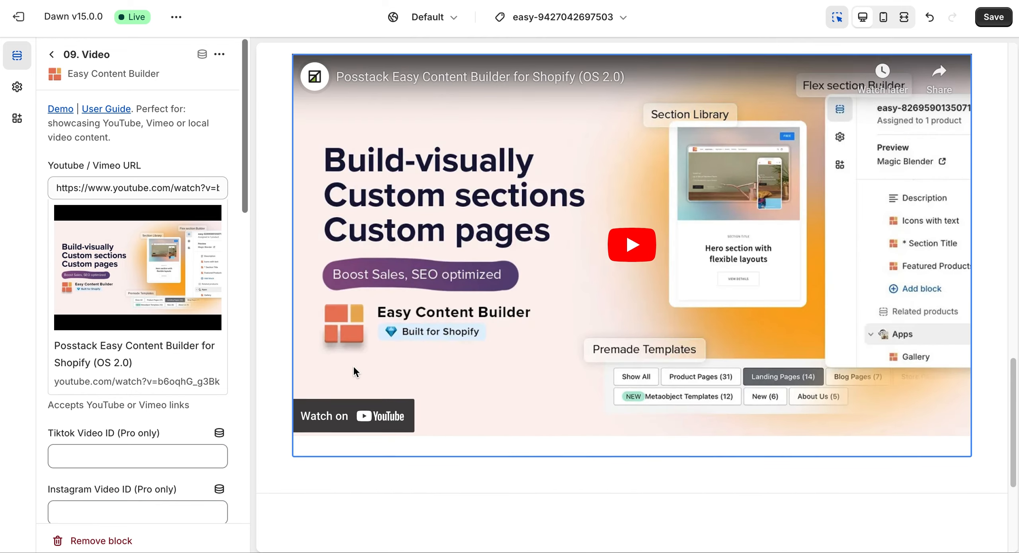
scroll(354, 372, "down", 1)
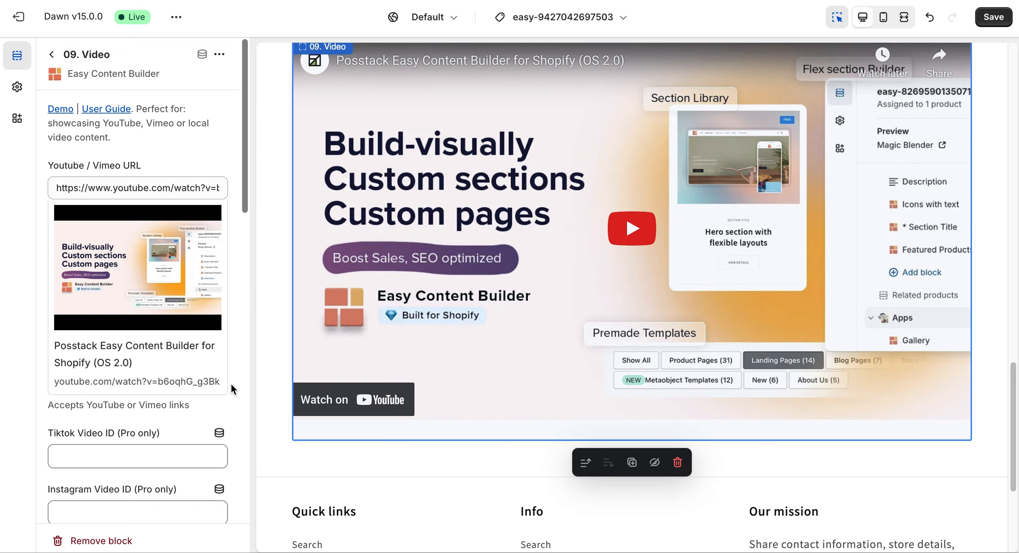
scroll(163, 400, "down", 1)
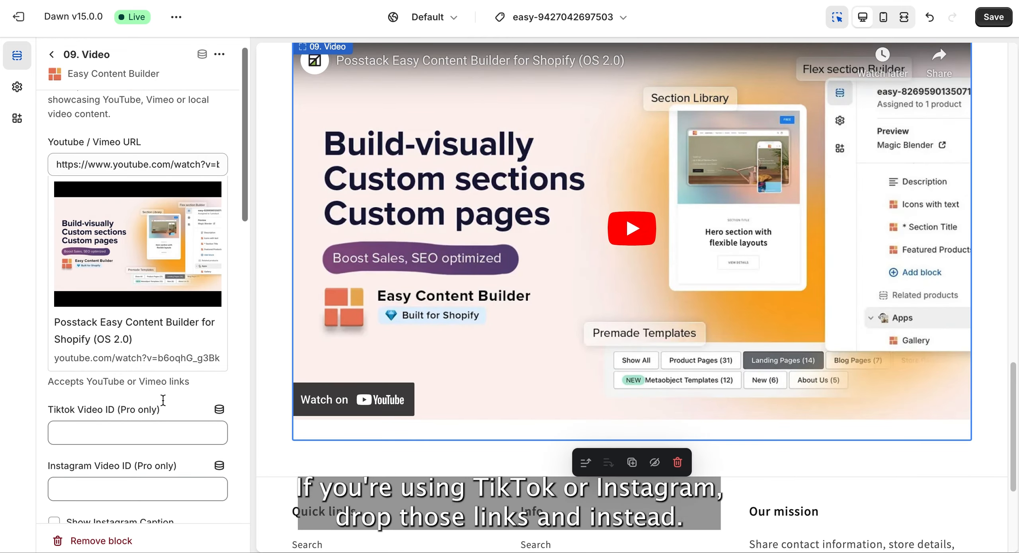
scroll(162, 400, "down", 3)
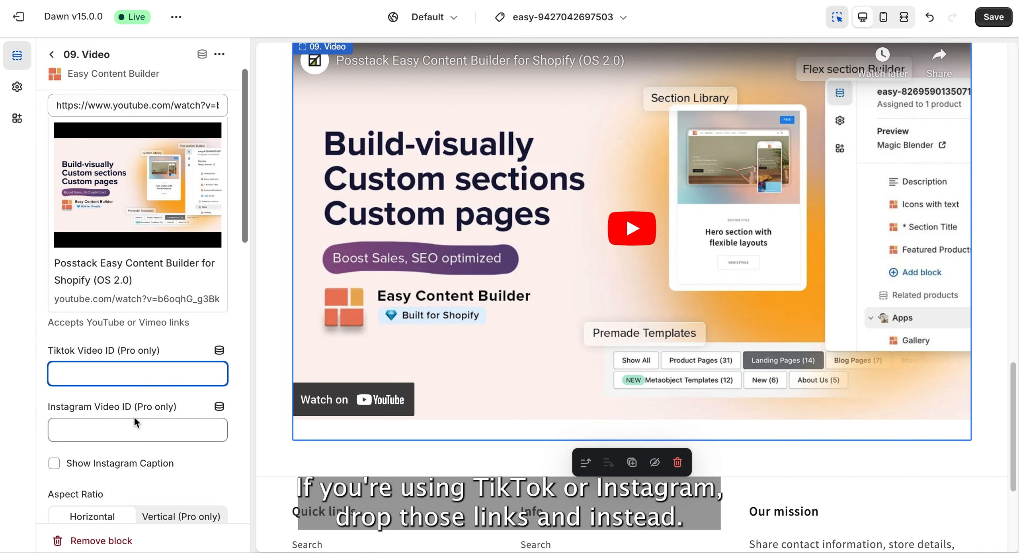
left_click(133, 424)
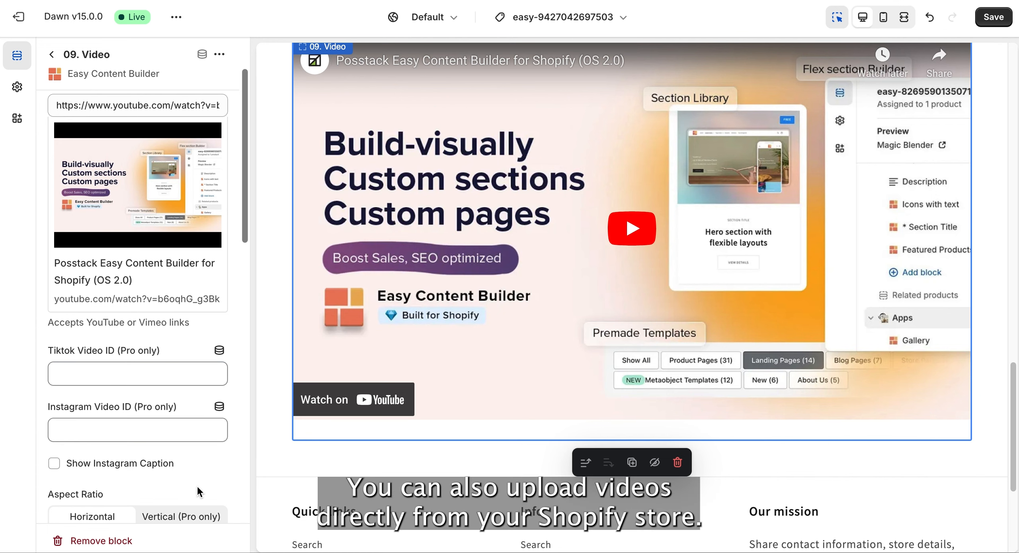
scroll(113, 293, "up", 4)
left_click_drag(59, 188, 261, 189)
key("BackSpace")
scroll(164, 385, "down", 10)
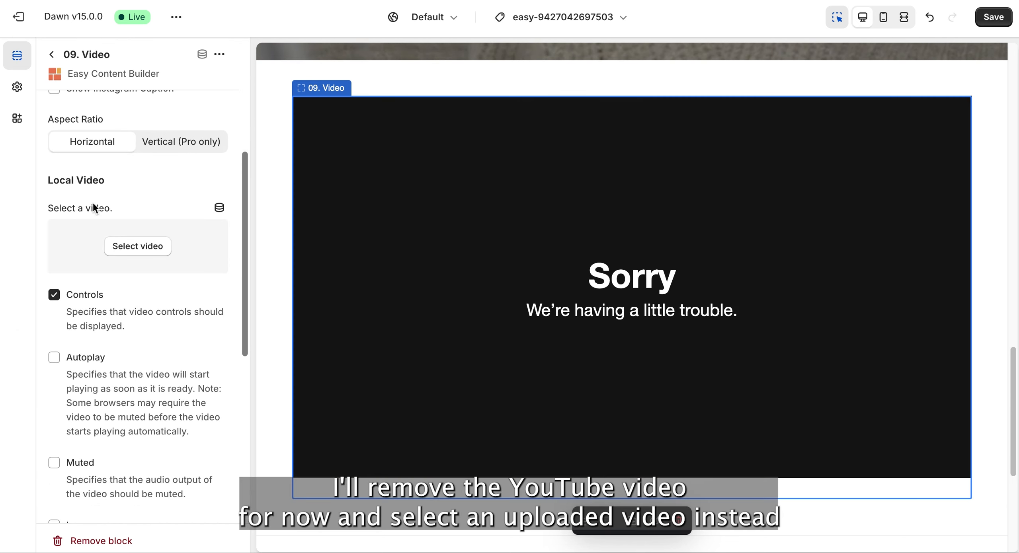
left_click(136, 244)
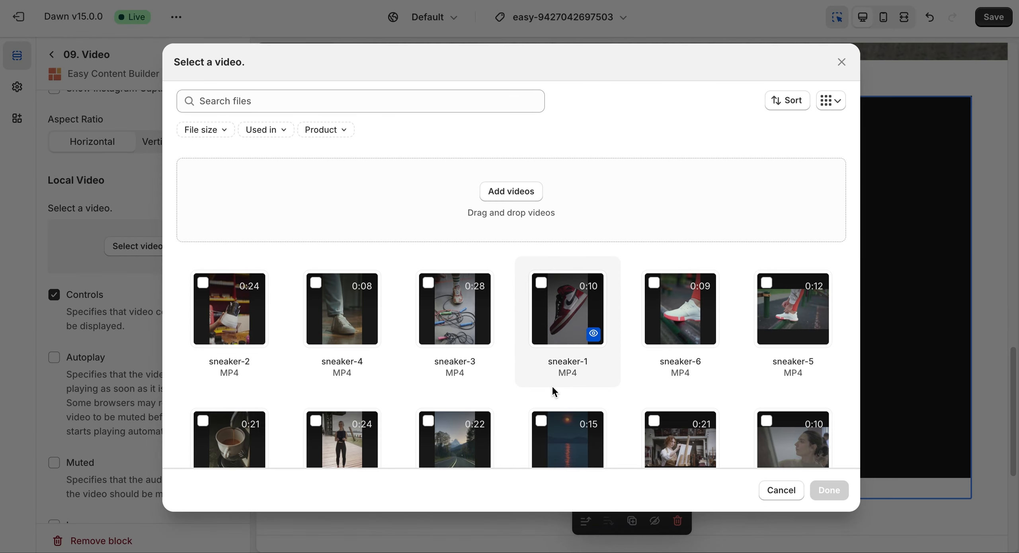
scroll(552, 386, "down", 5)
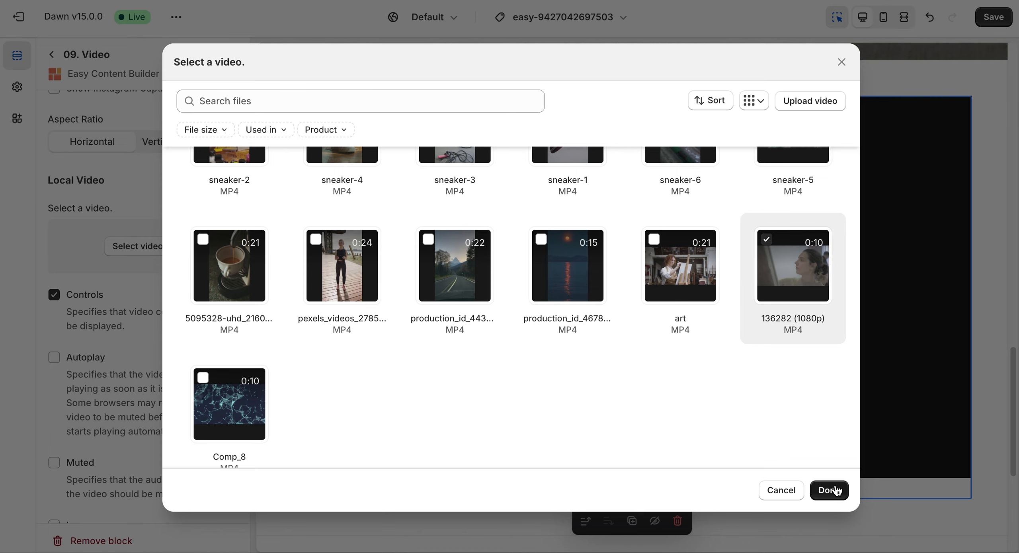
left_click(836, 490)
- Turn off Controls for the first Video block and enable Autoplay, Muted and Loop
scroll(72, 380, "down", 3)
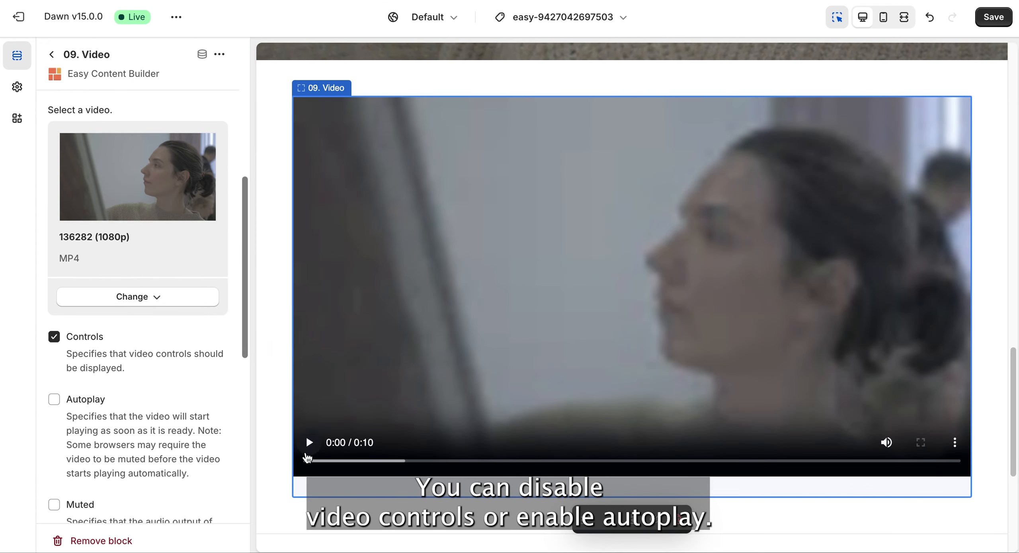
left_click(55, 338)
scroll(72, 378, "down", 2)
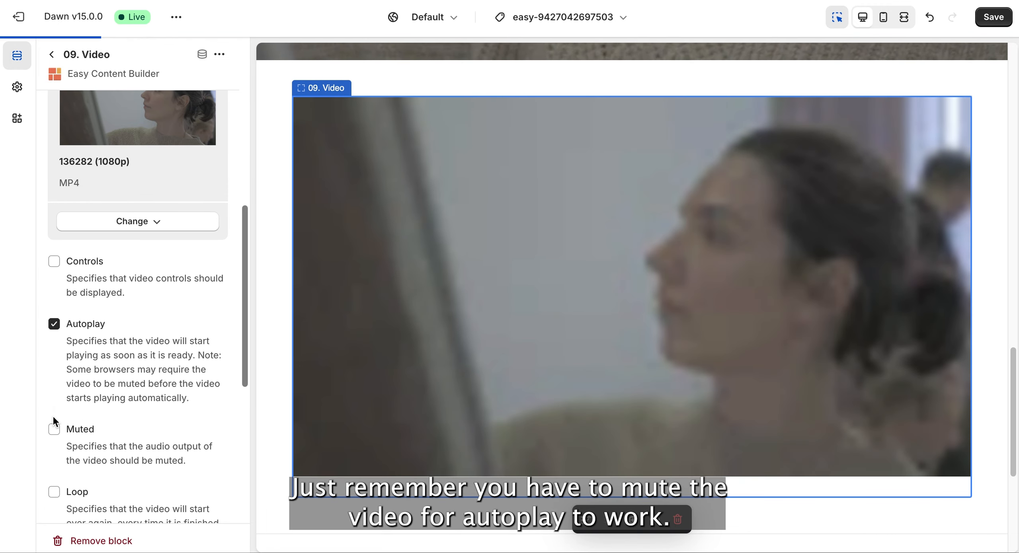
scroll(68, 484, "down", 1)
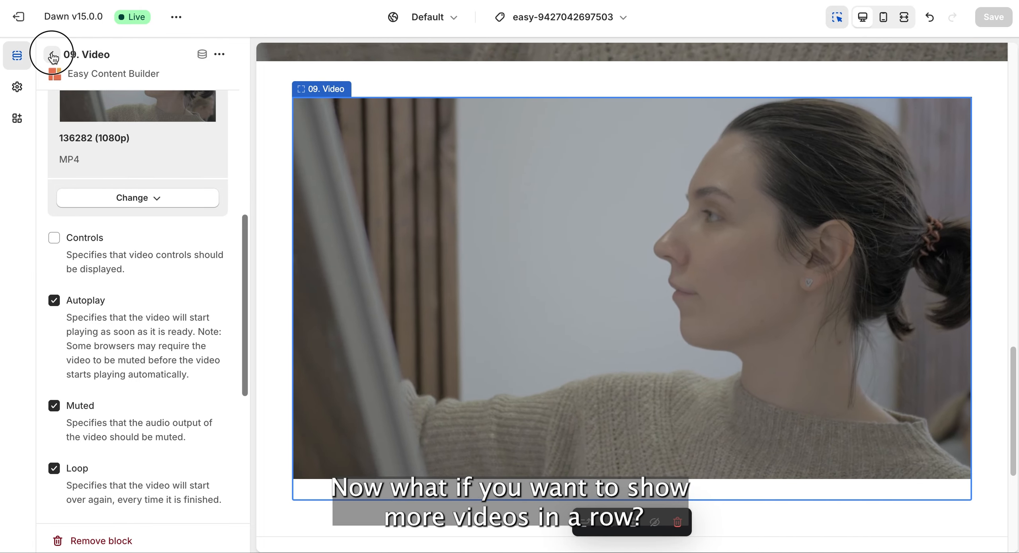
- Set the desktop layout to Two Columns in the video section's Section Settings block
left_click(53, 56)
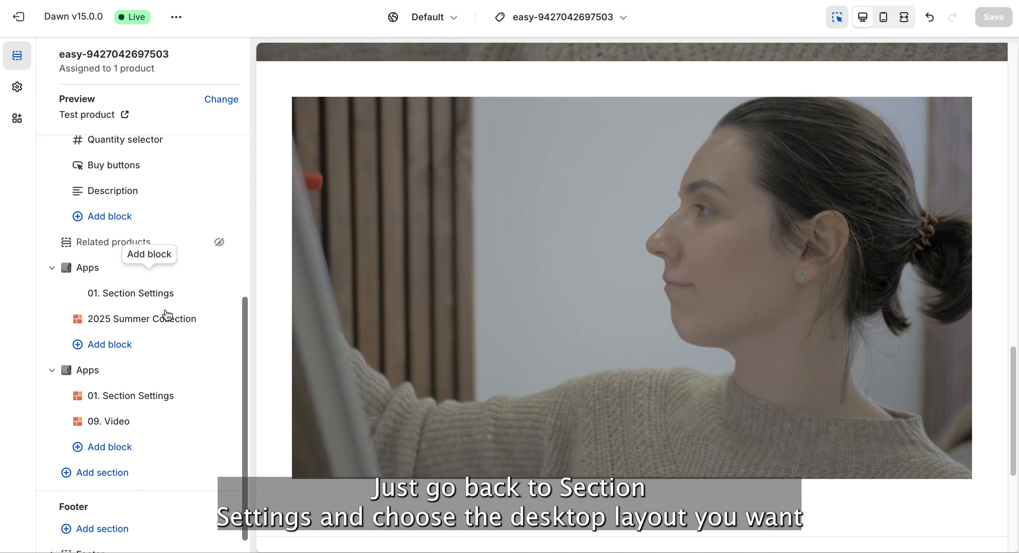
left_click(117, 398)
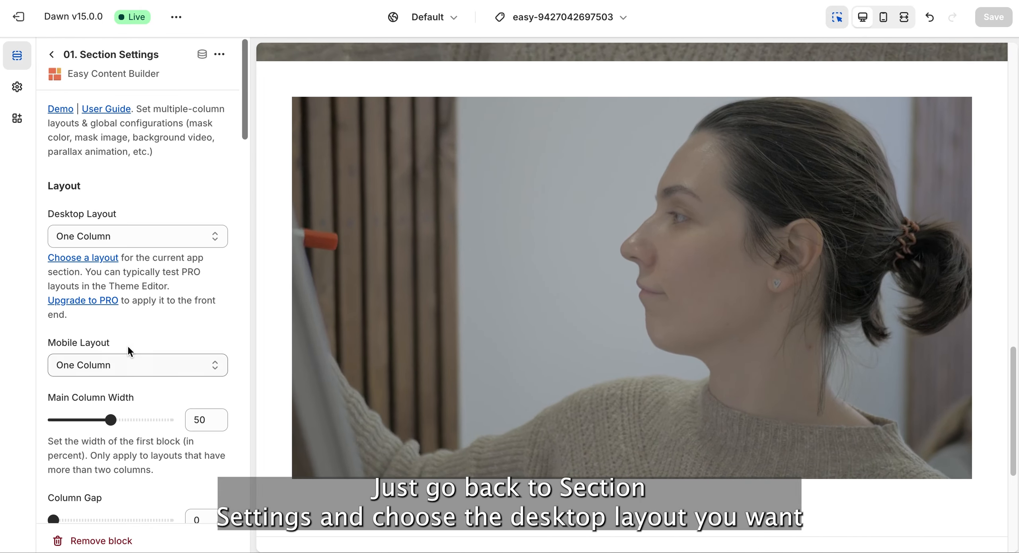
left_click(181, 236)
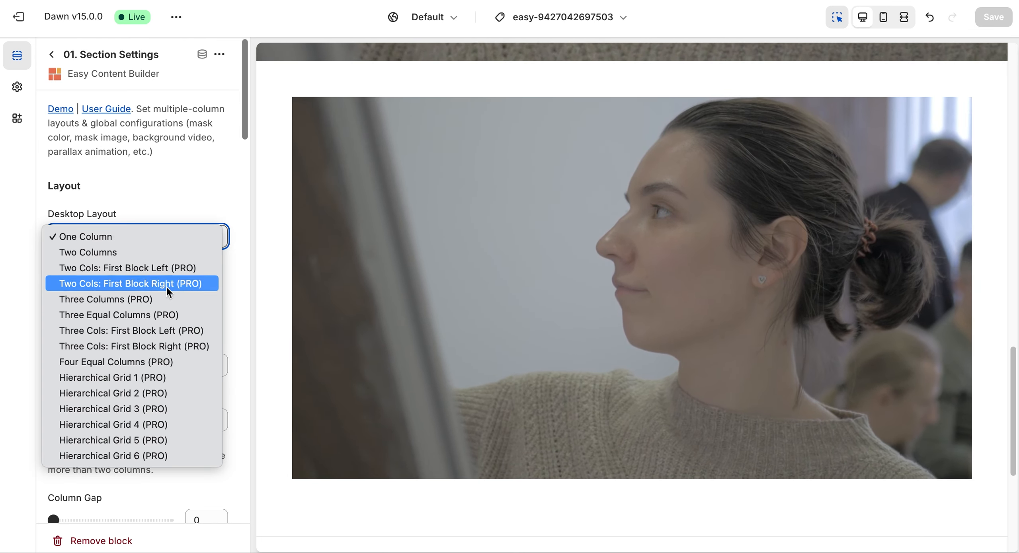
left_click(131, 253)
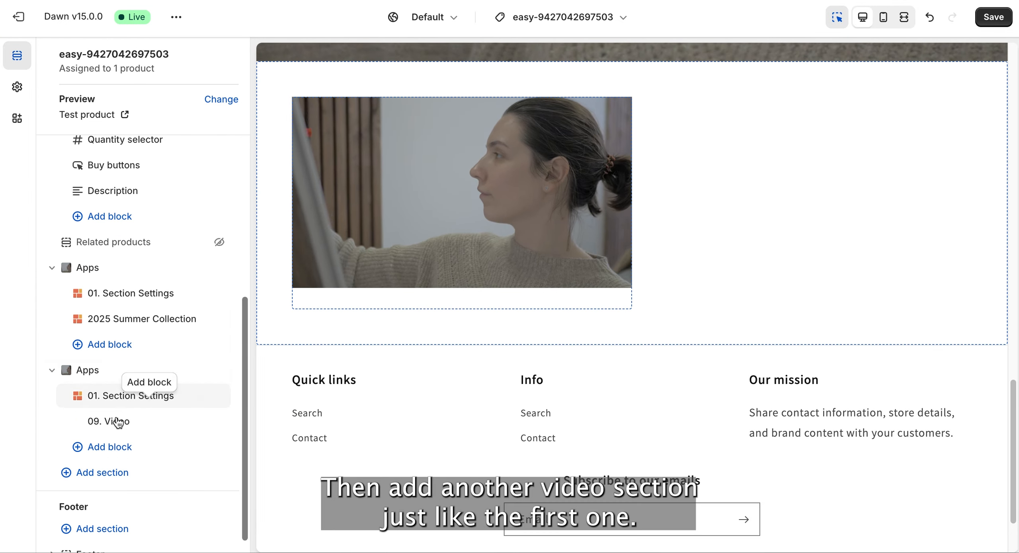
- Add a second 09. Video block to the section and choose the uploaded file Comp_8 as its local video
left_click(124, 444)
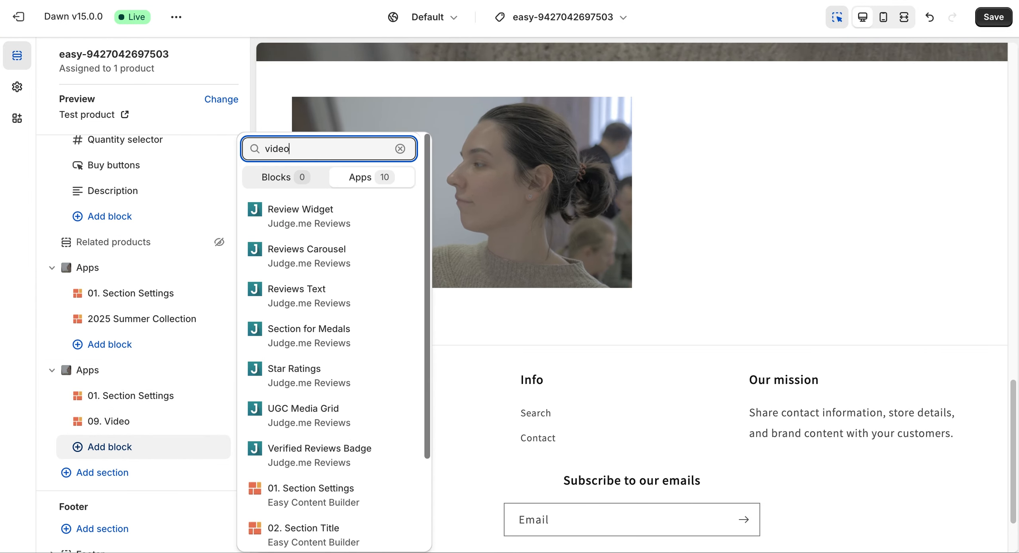
left_click(277, 451)
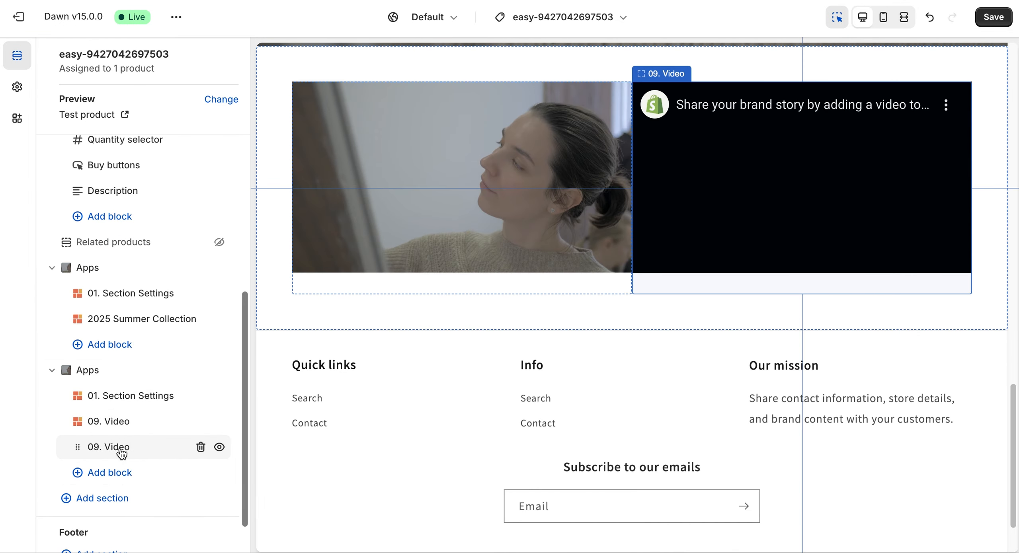
left_click(120, 448)
scroll(151, 382, "down", 8)
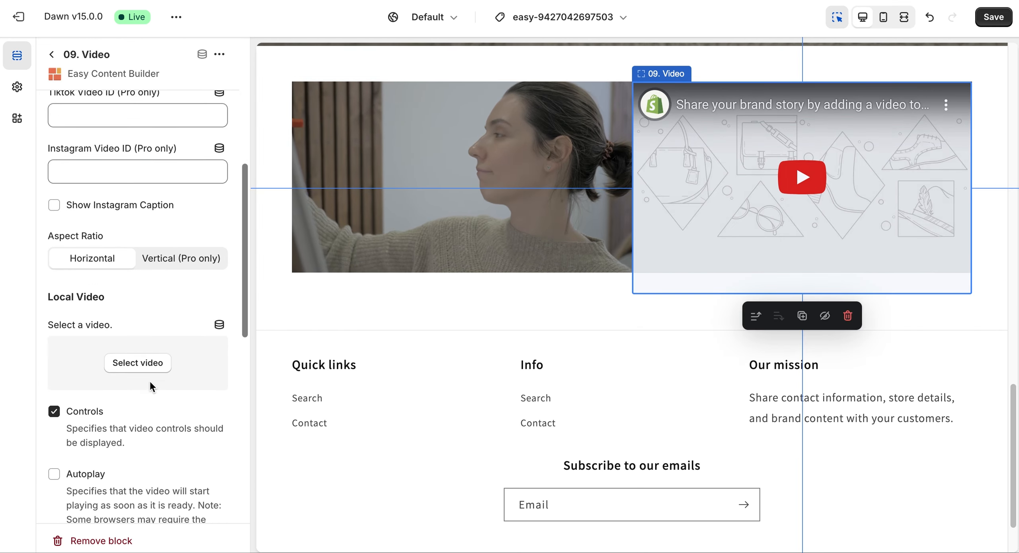
left_click(138, 362)
scroll(611, 374, "down", 4)
left_click(229, 374)
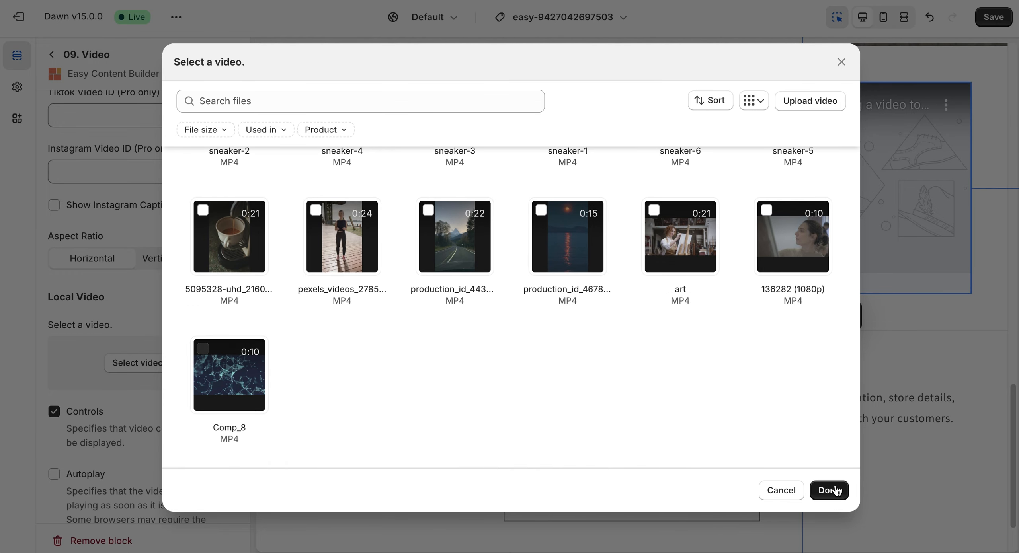
left_click(835, 490)
- Turn off Controls for the second Video block and enable Autoplay, Muted and Loop
scroll(92, 438, "down", 6)
left_click(54, 232)
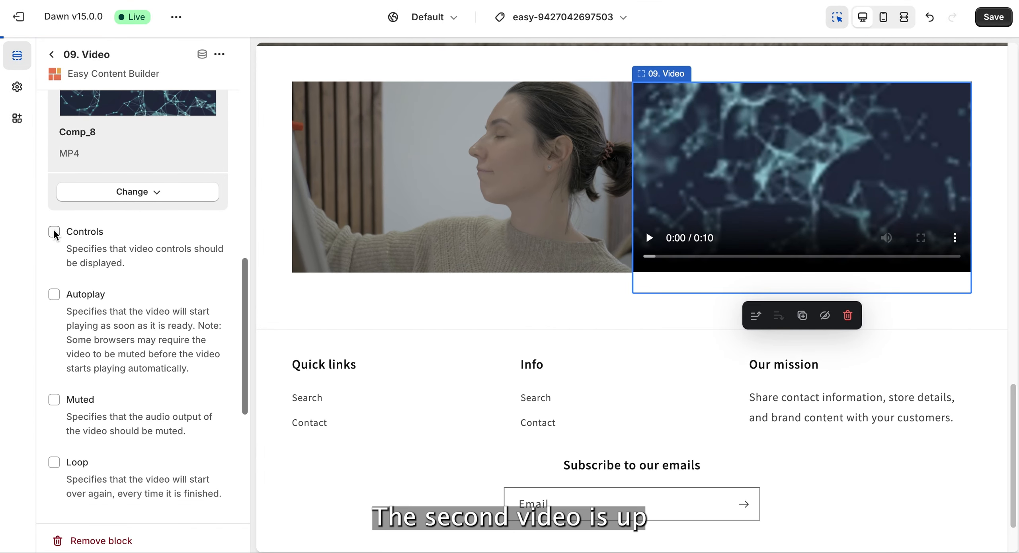
left_click(54, 462)
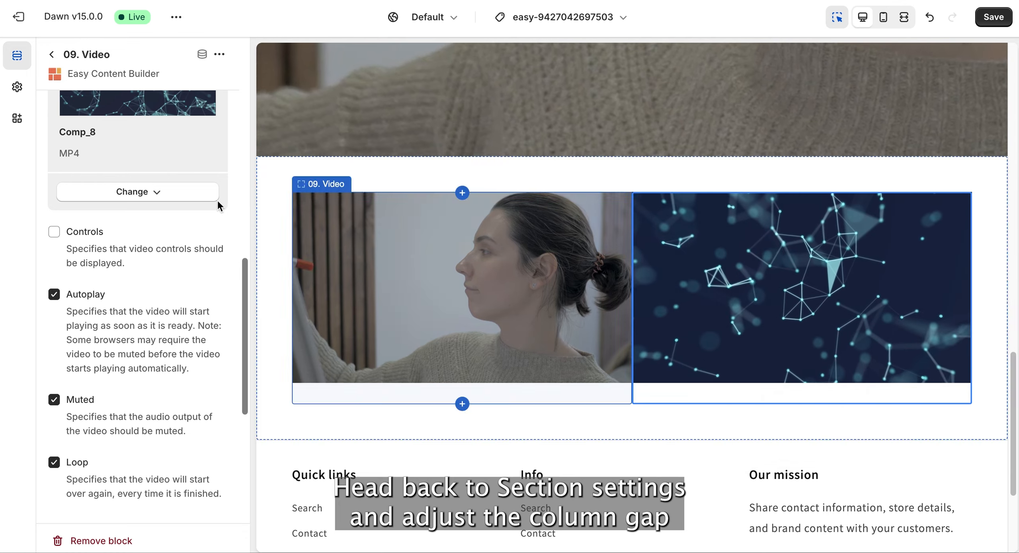
- Increase the column gap between the two videos in their section's Section Settings block
left_click(51, 55)
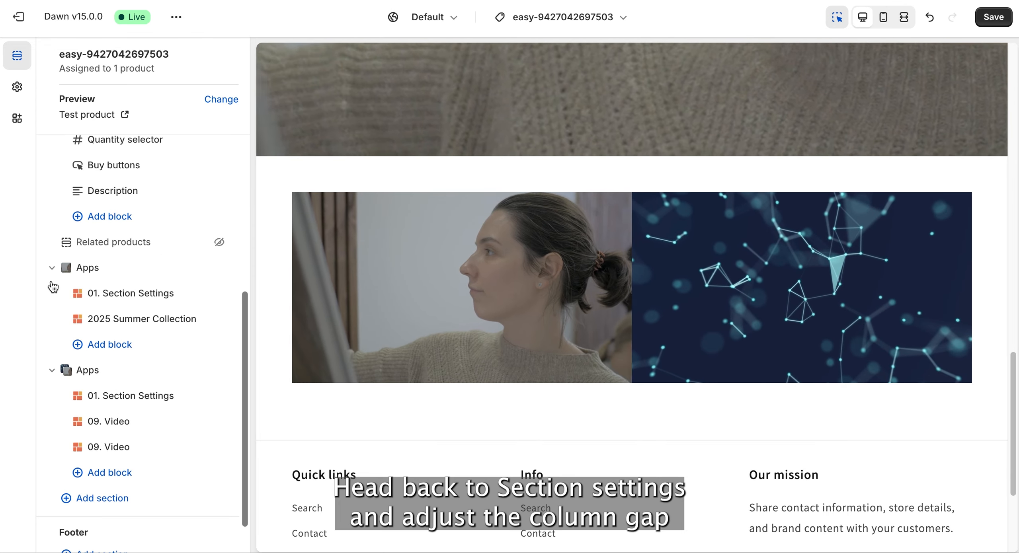
left_click(121, 398)
scroll(144, 413, "down", 5)
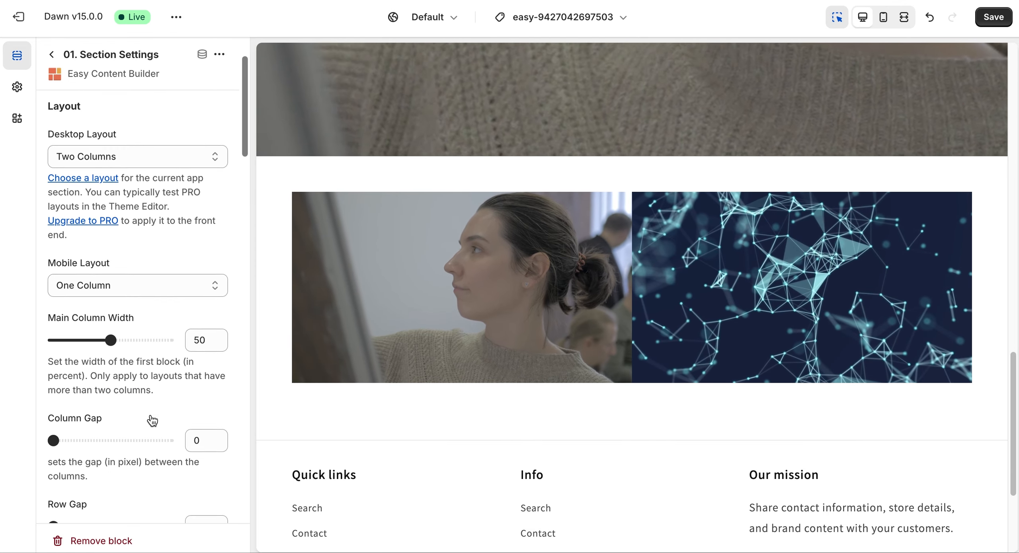
left_click_drag(56, 320, 87, 322)
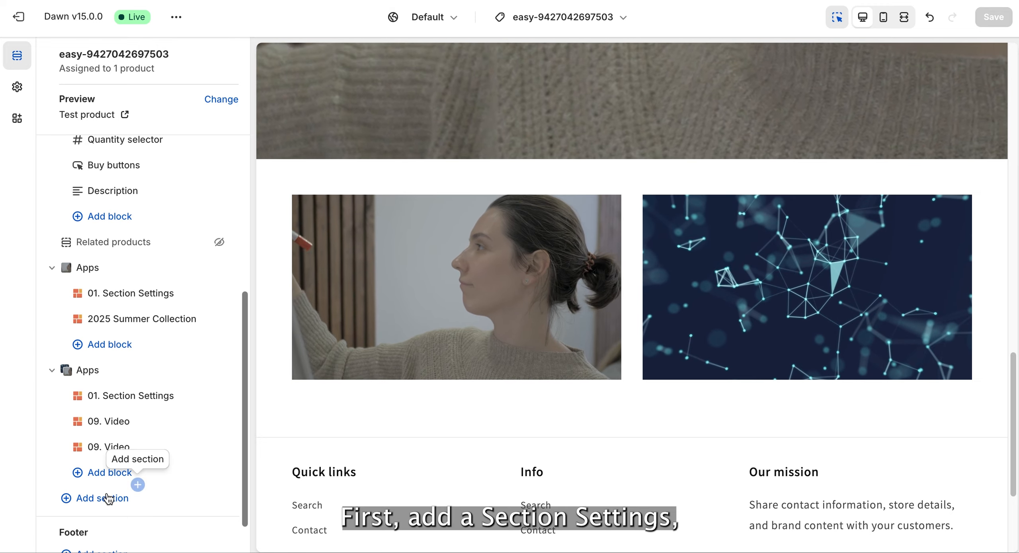
- Add another section with an Easy Content Builder Section Settings block below the two-column video section
left_click(106, 496)
scroll(314, 497, "down", 1)
left_click(315, 510)
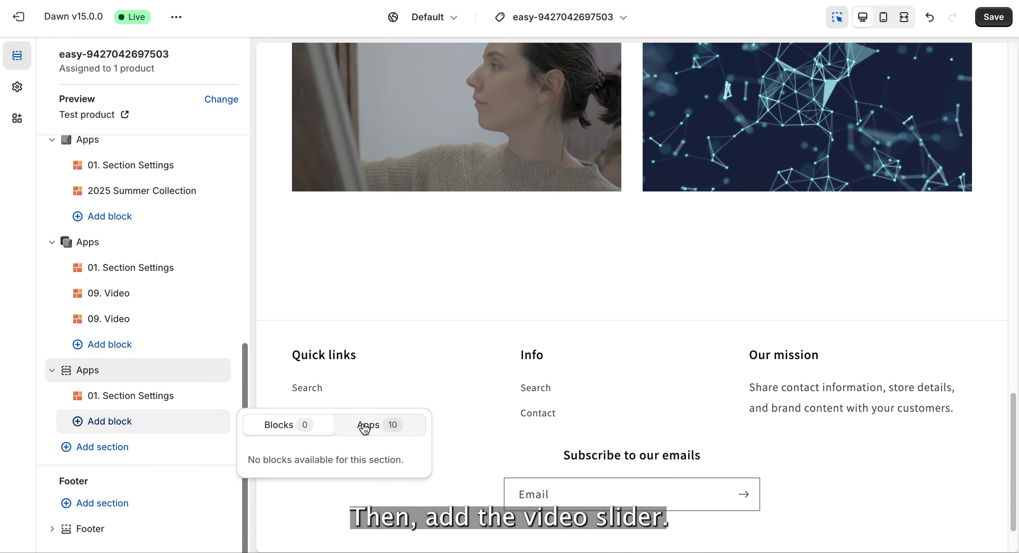
- Search the app blocks for "video" and add the 10. Video Slider block to the newest section
left_click(365, 426)
type("vide")
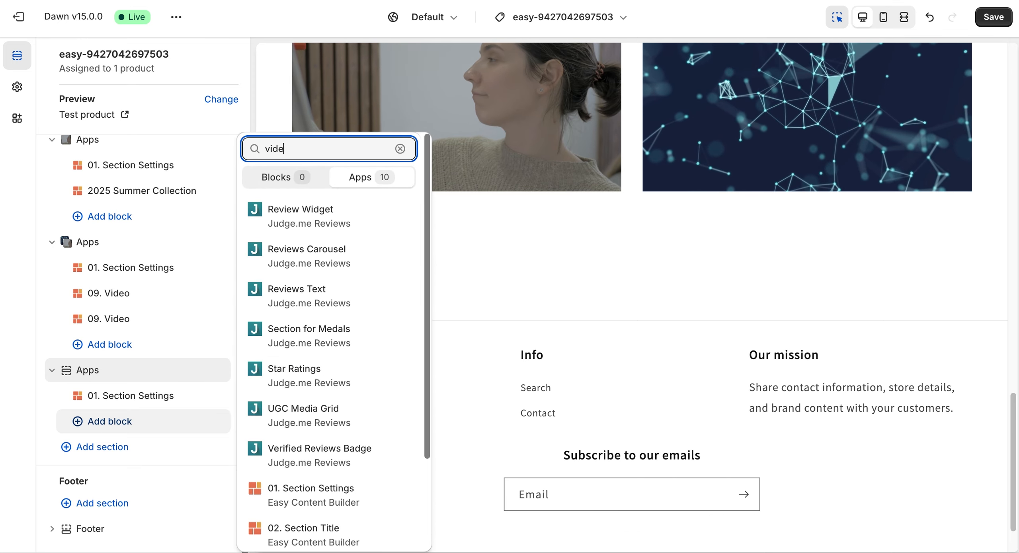
type("o")
left_click(330, 487)
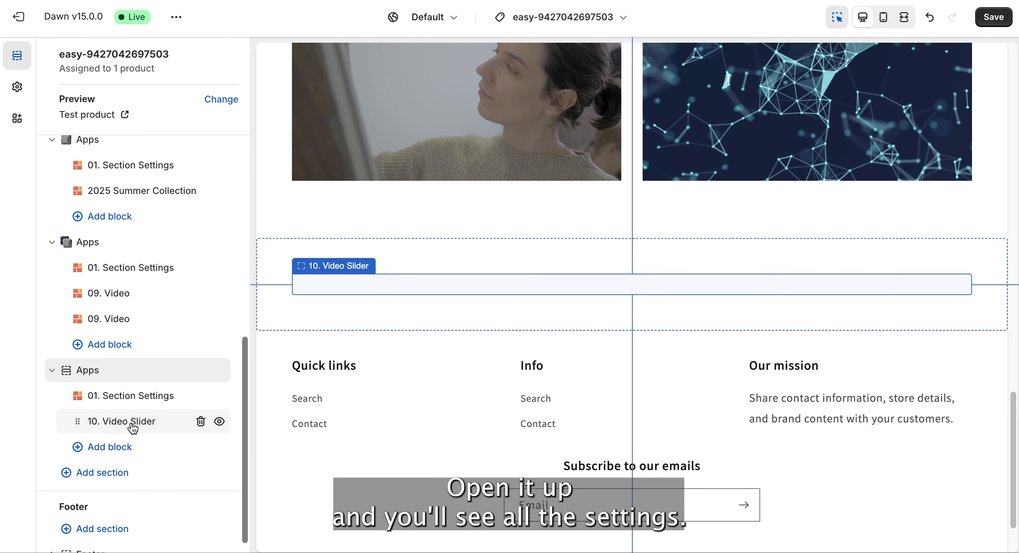
- Open the new Video Slider block's settings and assign the sneaker-2 file to Video 1
left_click(133, 421)
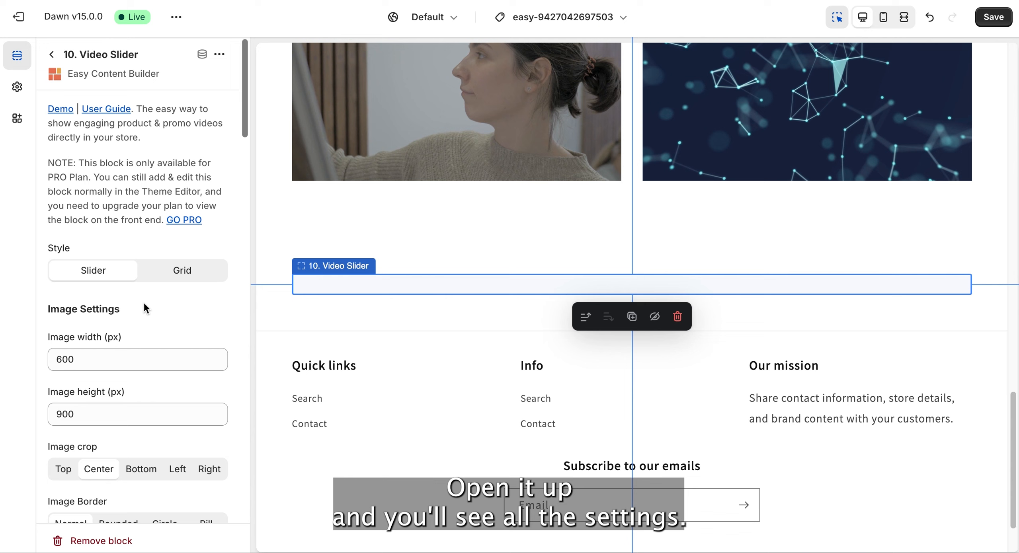
scroll(143, 301, "down", 15)
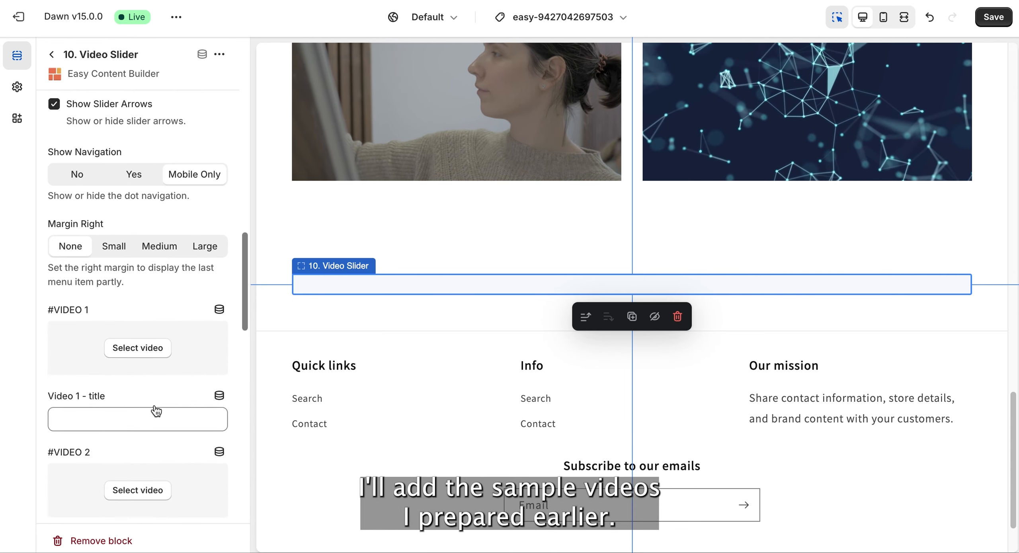
scroll(156, 409, "down", 1)
left_click(138, 338)
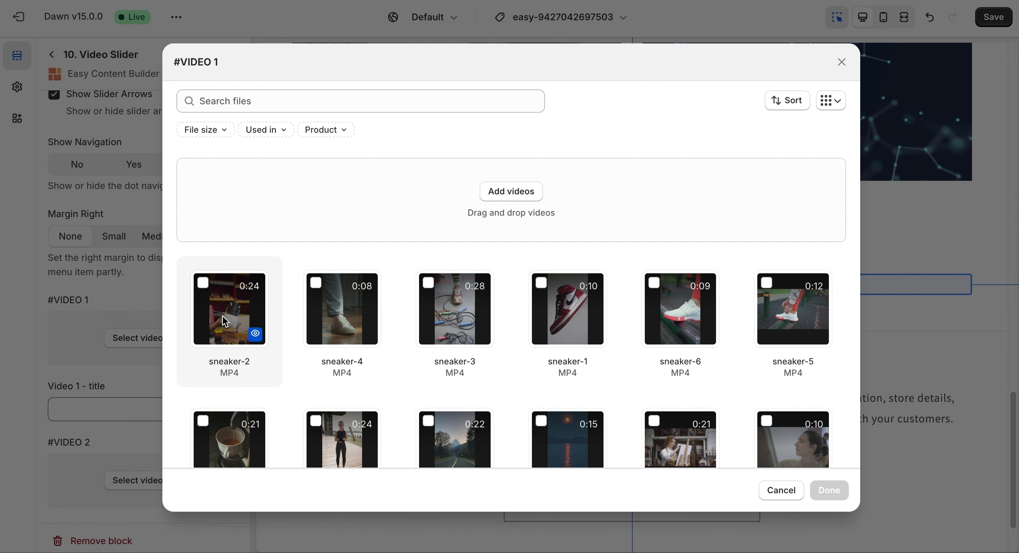
left_click(825, 499)
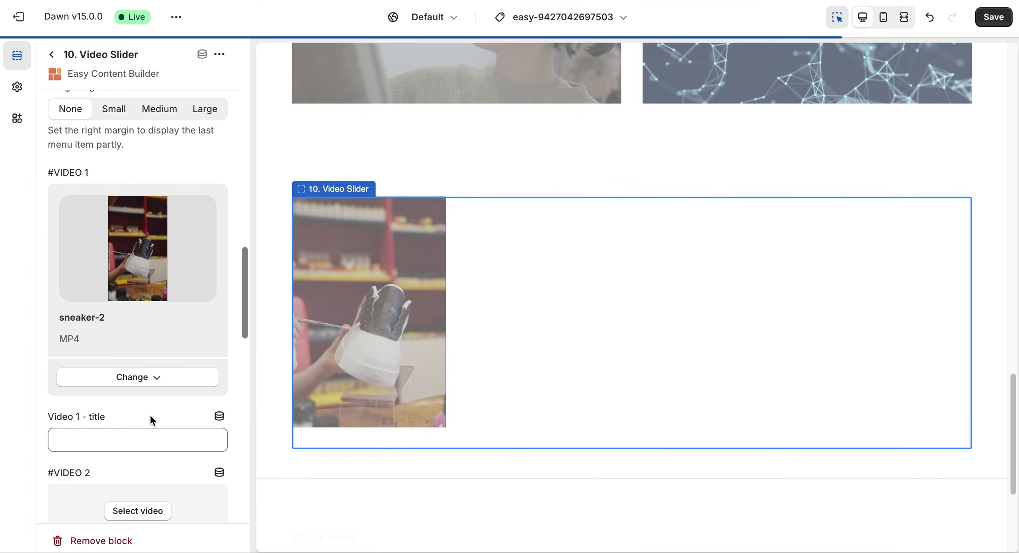
- Assign sneaker-4 to Video 2 and sneaker-3 to Video 3 in the Video Slider block
scroll(150, 437, "down", 3)
left_click(138, 399)
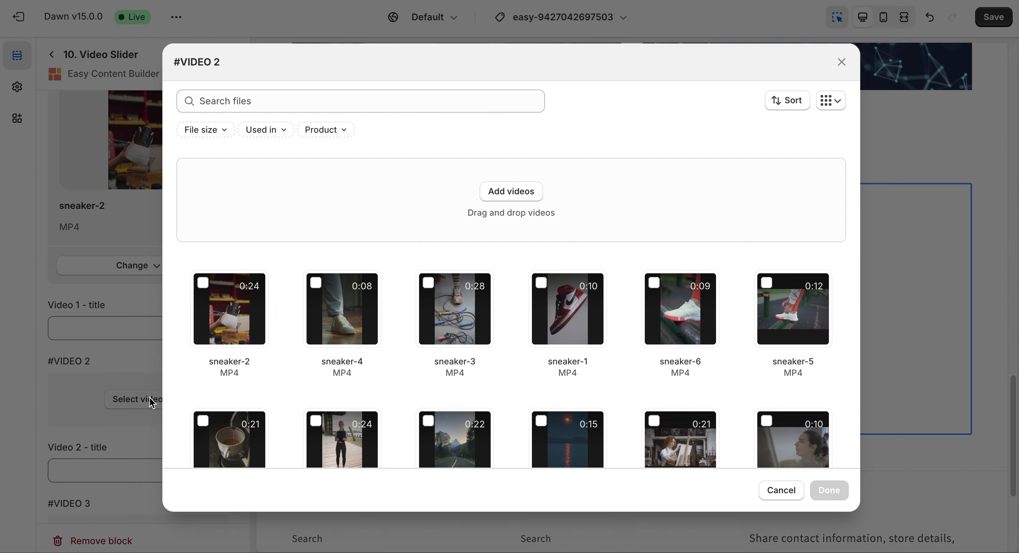
left_click(346, 322)
left_click(826, 490)
scroll(140, 429, "down", 5)
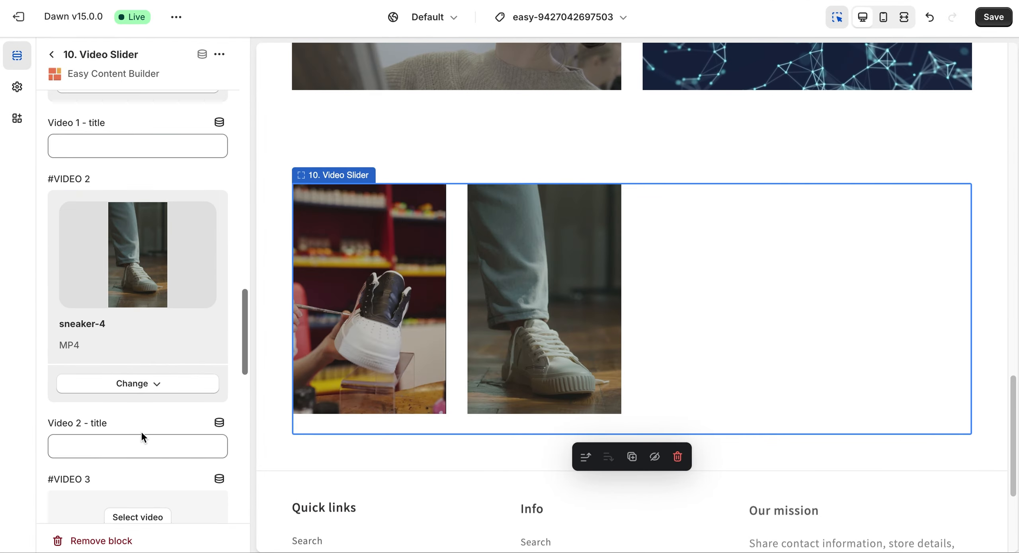
left_click(142, 408)
left_click(452, 308)
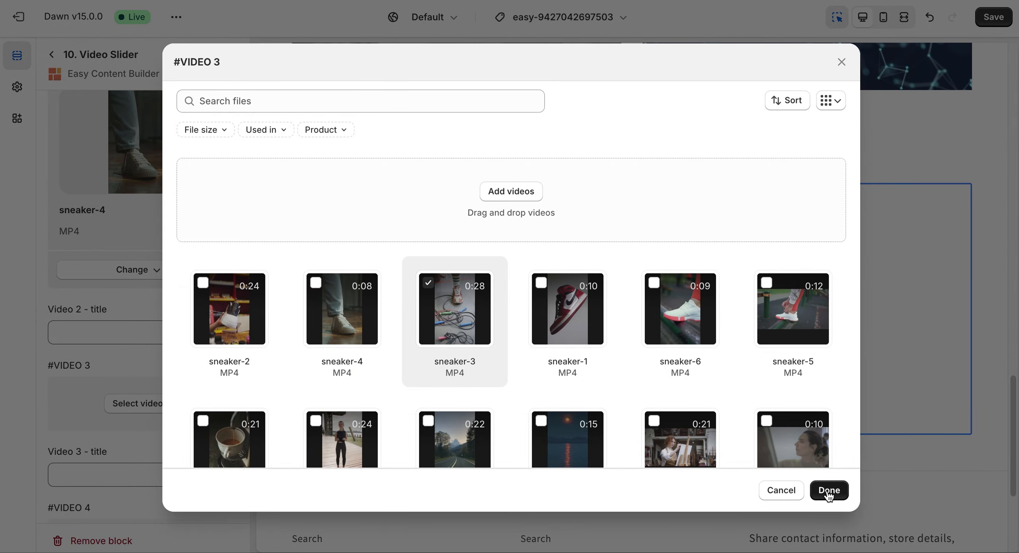
left_click(829, 488)
- Assign sneaker-1 to Video 4 and sneaker-6 to Video 5 in the Video Slider block
scroll(171, 450, "down", 5)
left_click(150, 422)
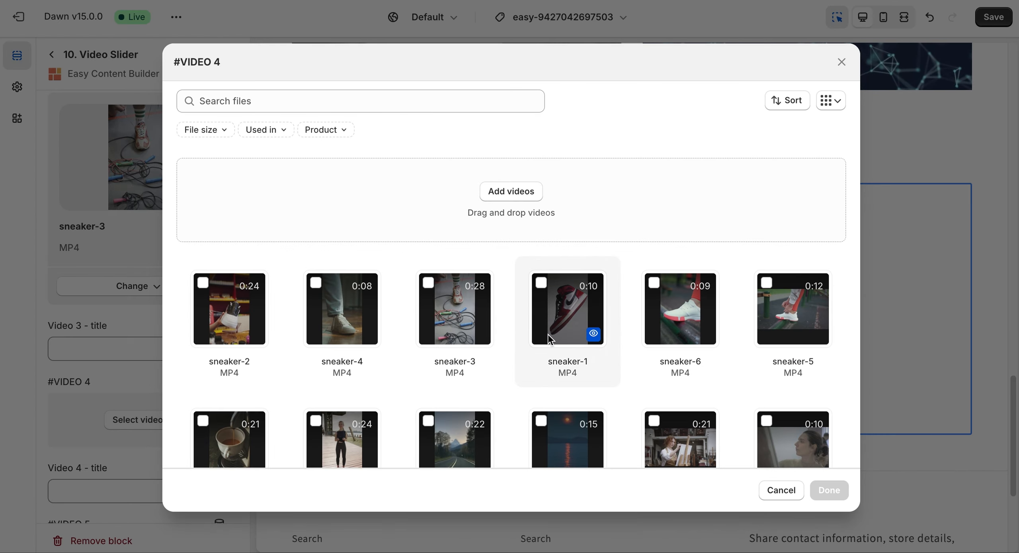
left_click(828, 490)
scroll(147, 457, "down", 8)
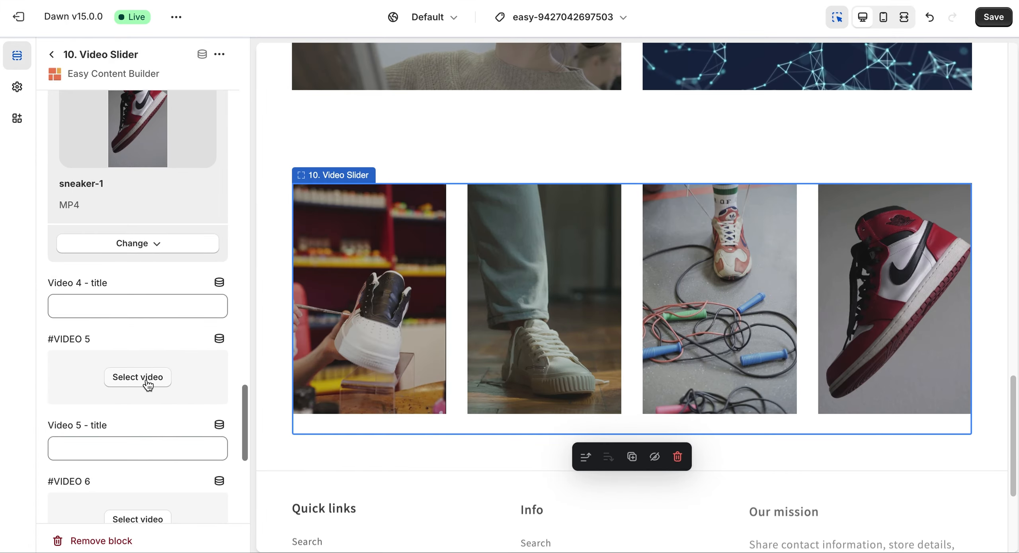
left_click(148, 382)
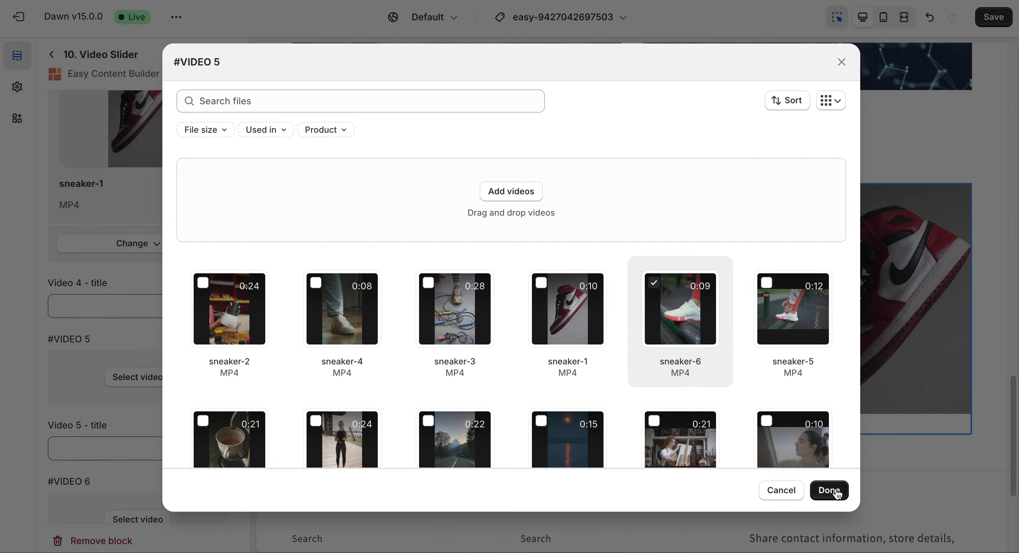
left_click(834, 492)
- Set the video slider's items per row on desktop to 4
scroll(125, 397, "down", 7)
scroll(131, 391, "up", 4)
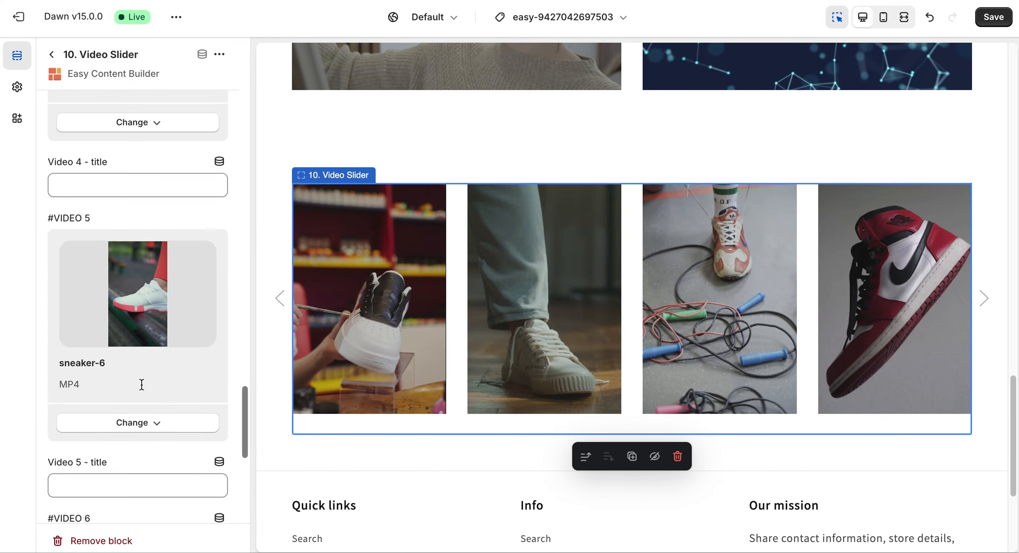
scroll(141, 385, "up", 15)
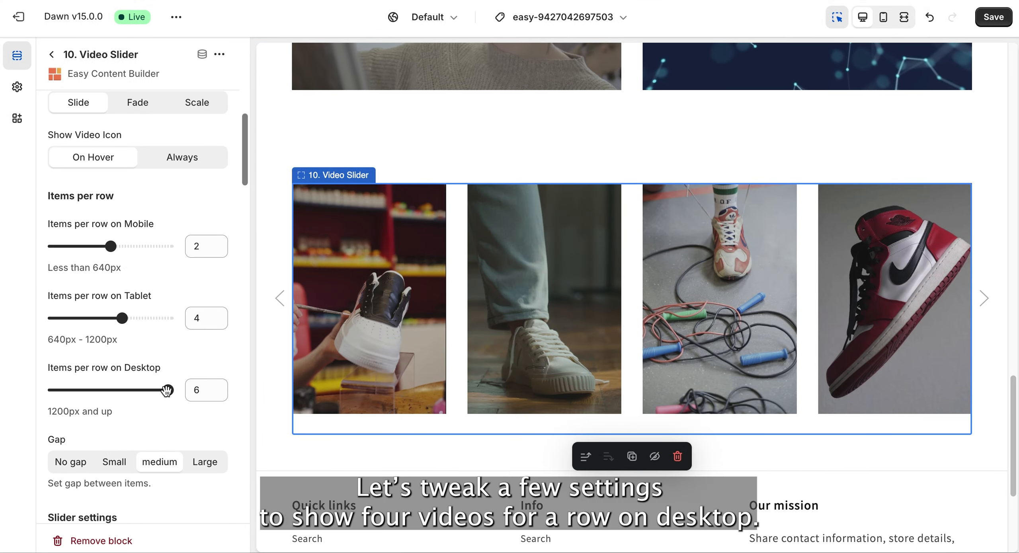
left_click_drag(167, 390, 122, 390)
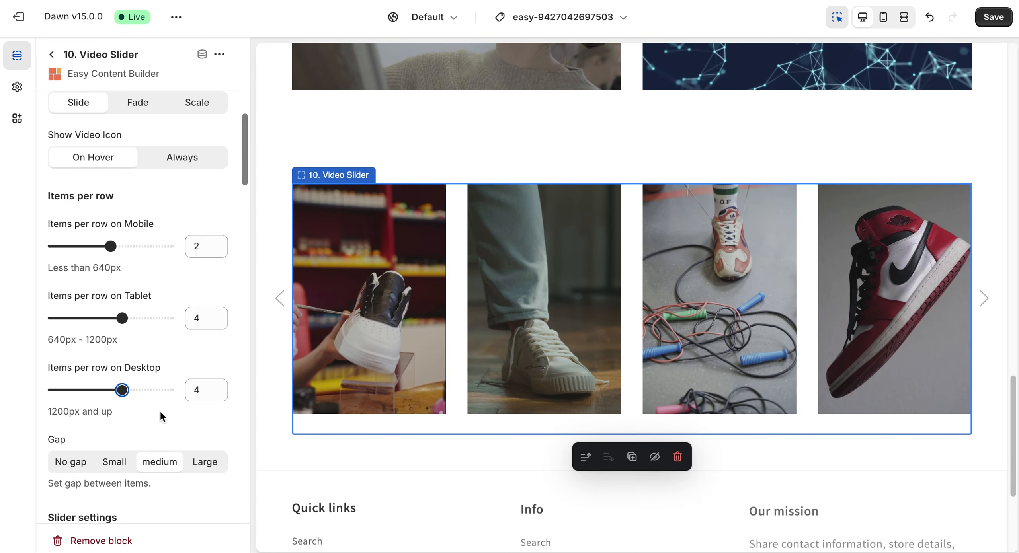
- Search the app blocks for "video" and add the 10. Video Slider block to the Product information section
scroll(141, 232, "up", 5)
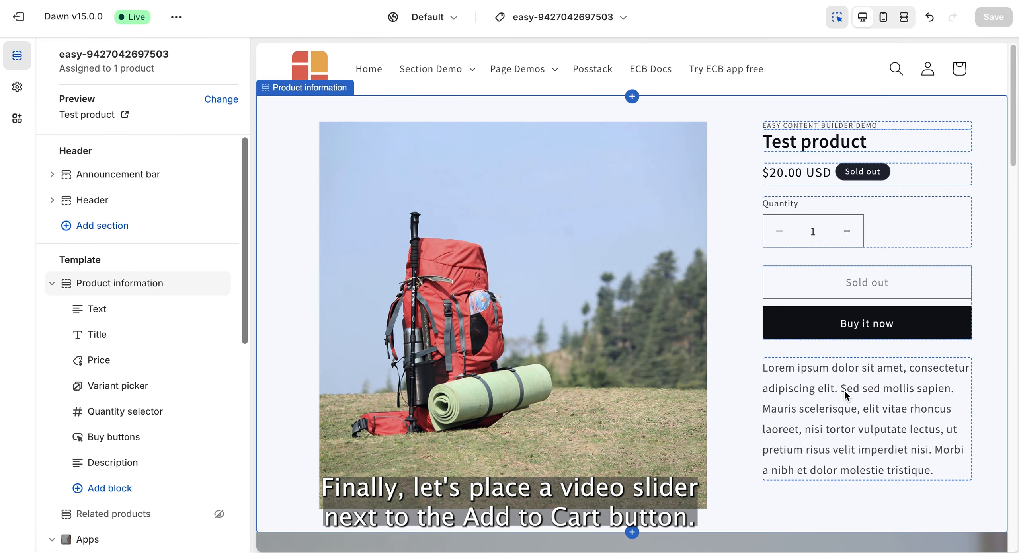
left_click(112, 490)
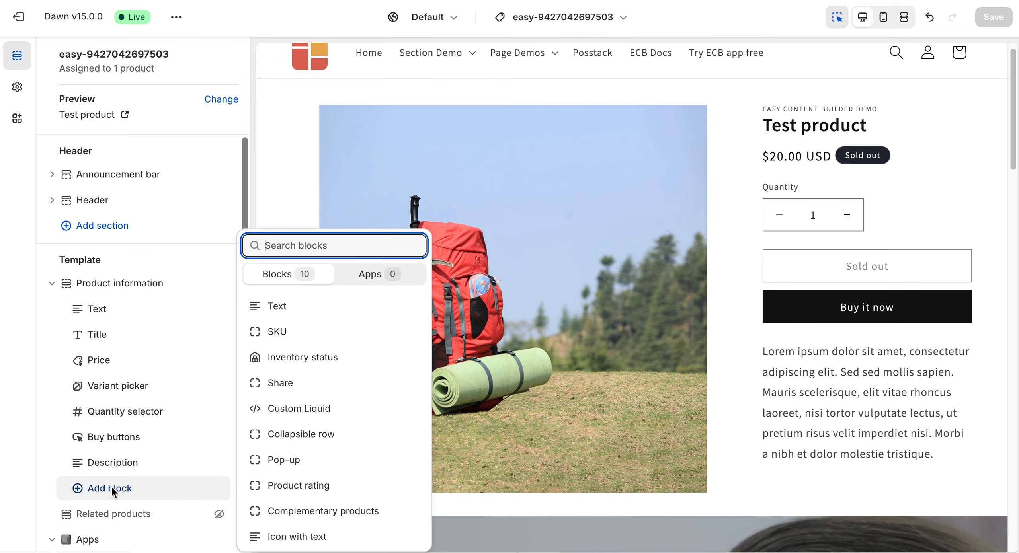
left_click(366, 276)
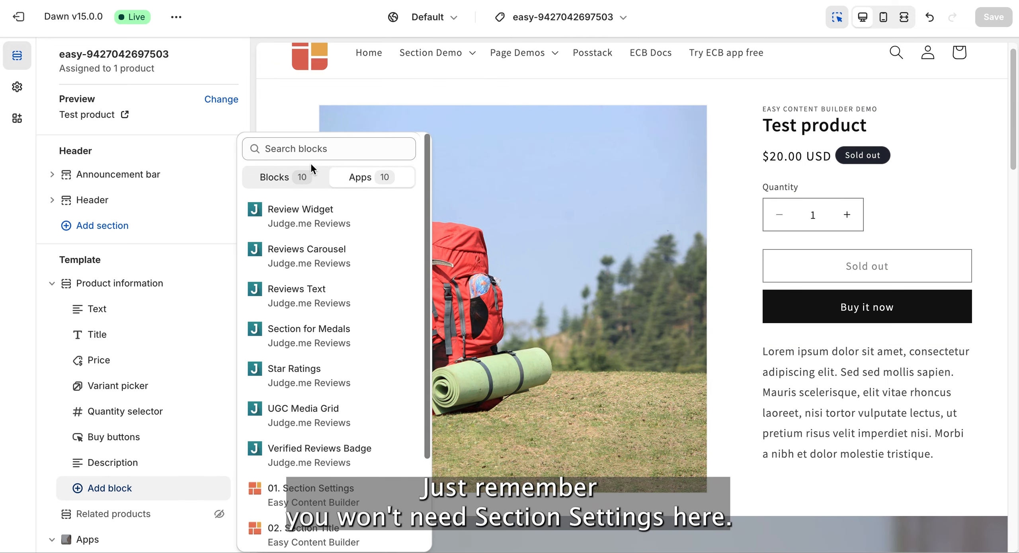
scroll(357, 281, "down", 1)
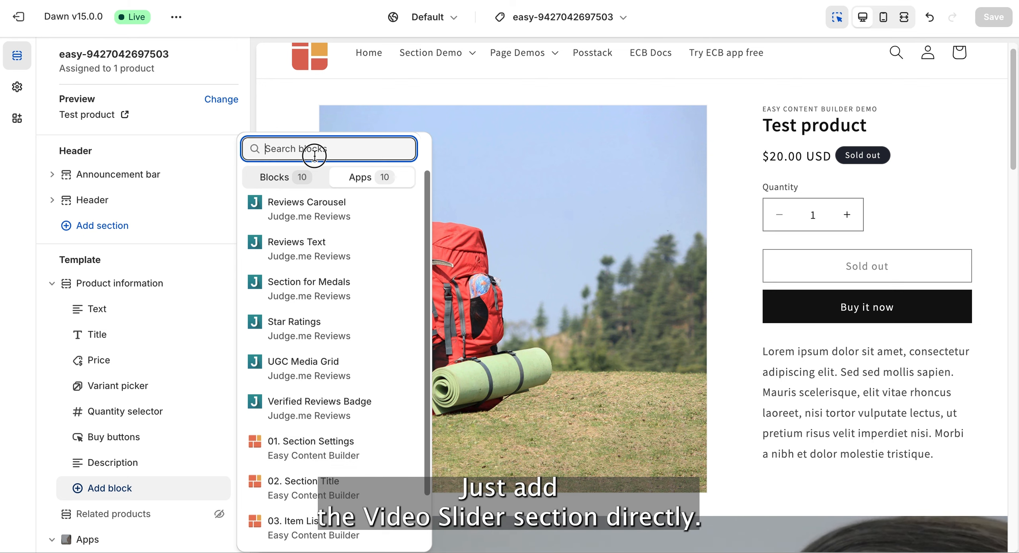
type("video")
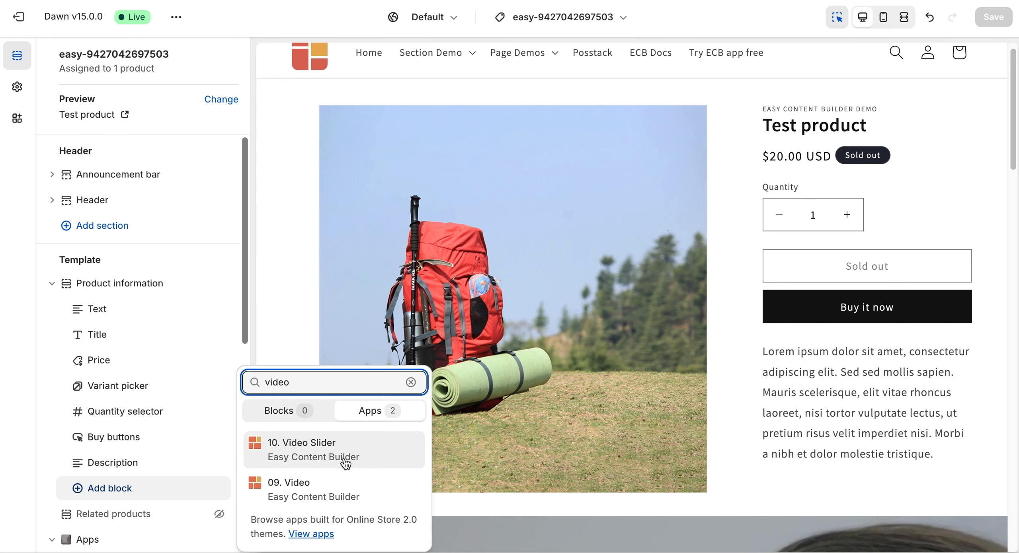
left_click(309, 452)
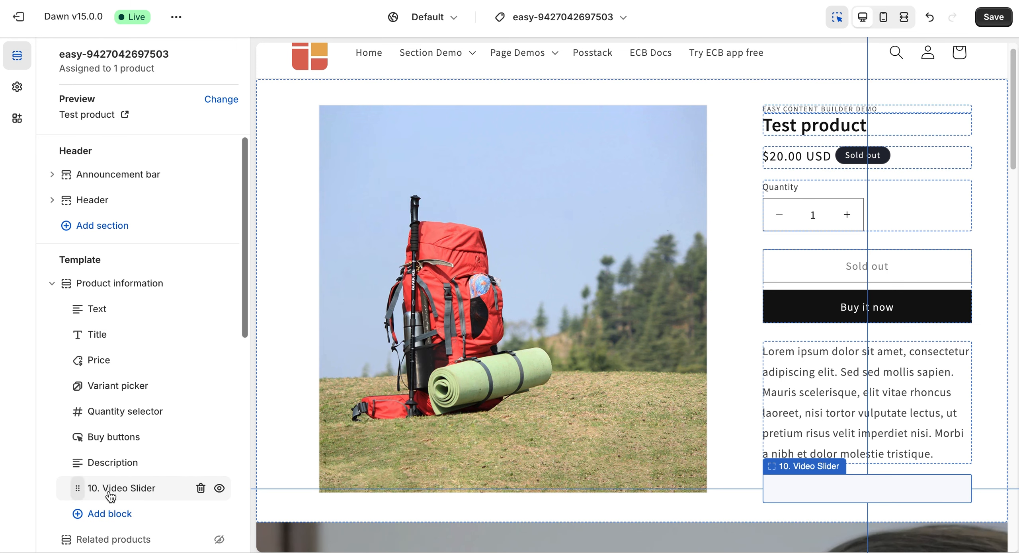
- Set the Product information video slider's items per row to 3 on both desktop and tablet
left_click(118, 485)
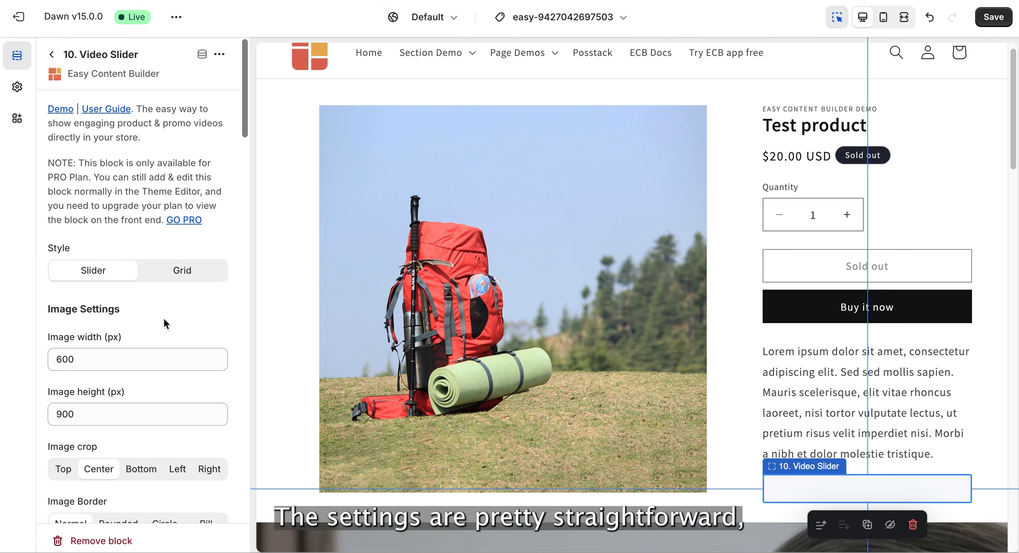
scroll(166, 323, "down", 10)
scroll(166, 323, "down", 4)
left_click(156, 350)
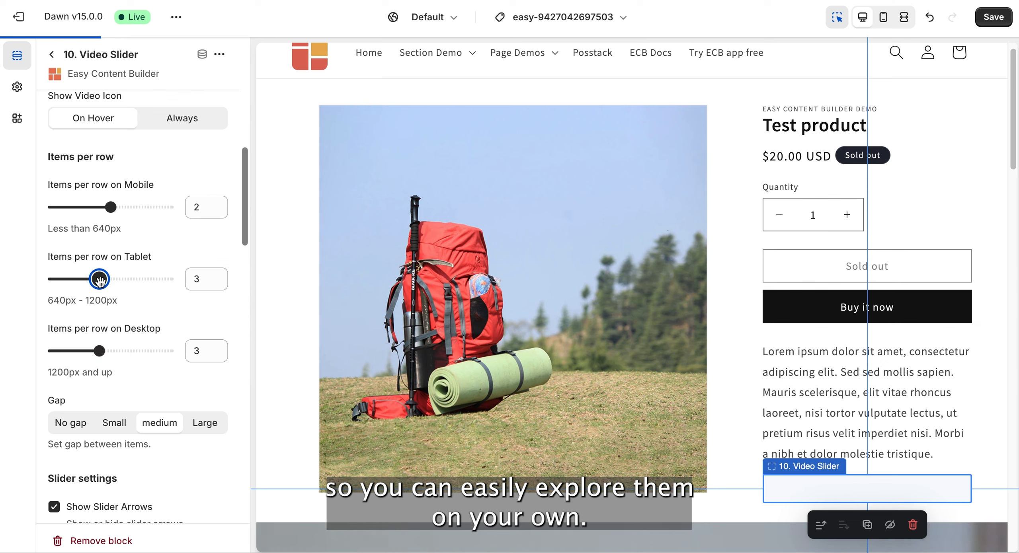
- Assign sneaker-2 to Video 1 and sneaker-4 to Video 2 in the Product information video slider
scroll(148, 409, "down", 12)
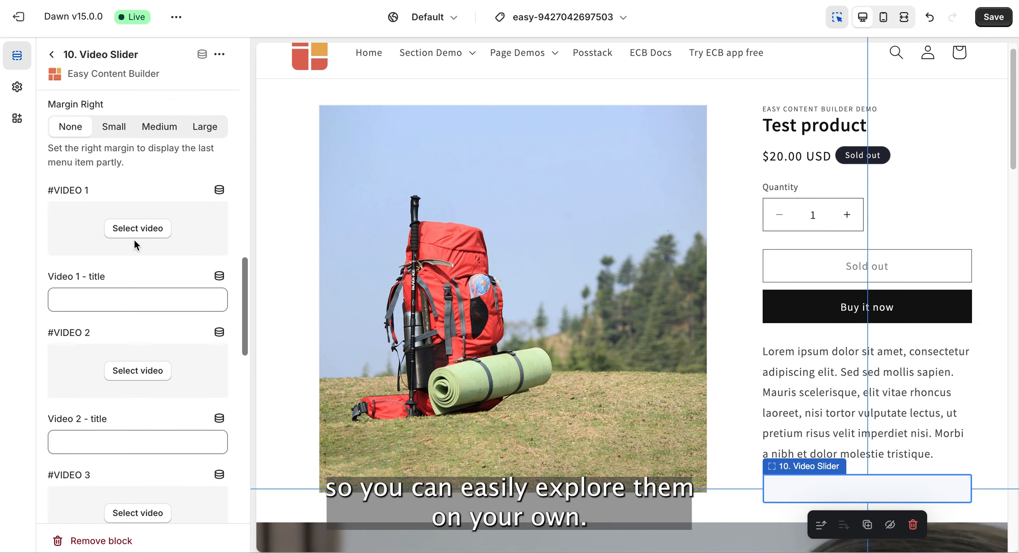
left_click(137, 230)
left_click(275, 311)
left_click(829, 490)
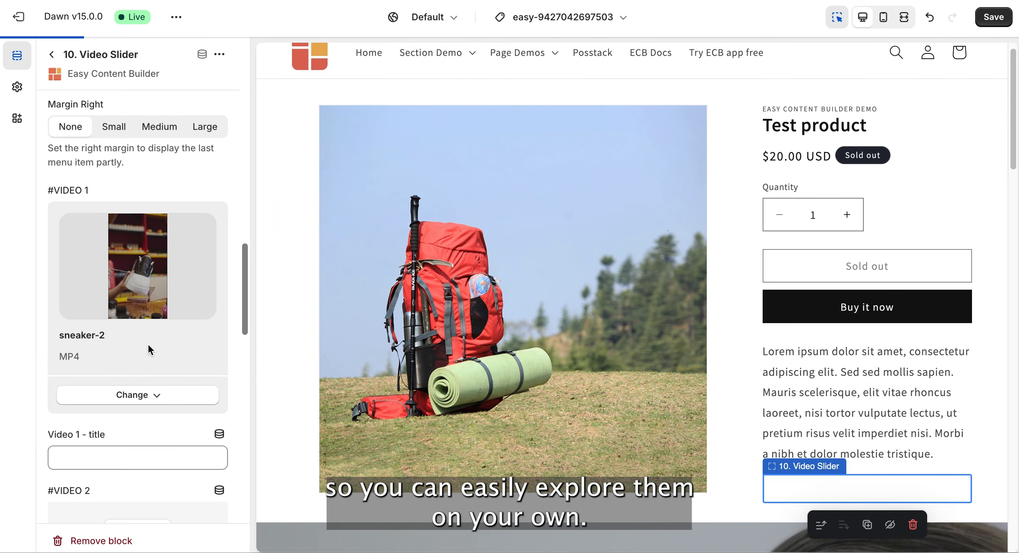
left_click(155, 408)
left_click(360, 320)
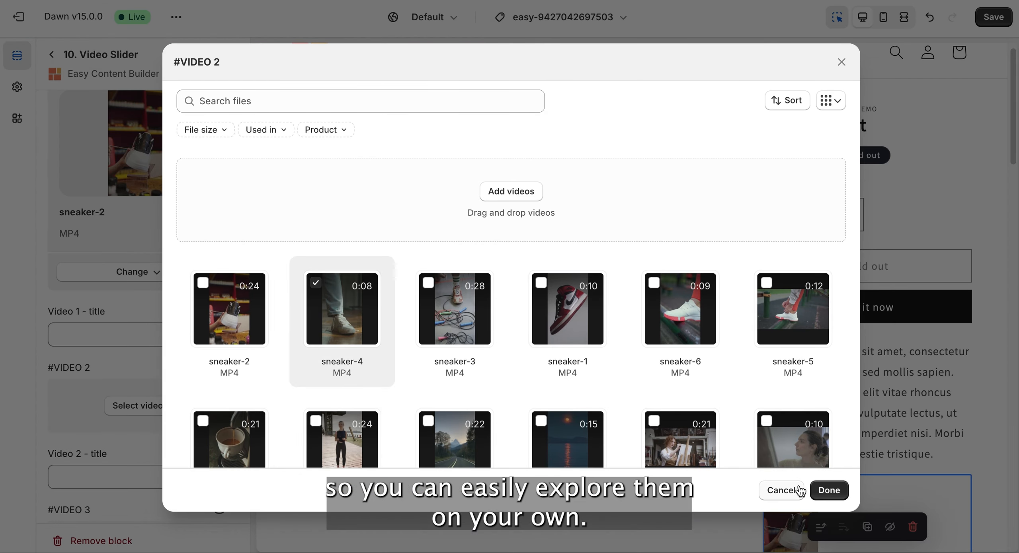
left_click(830, 490)
- Assign sneaker-3 to Video 3 and sneaker-1 to Video 4 in the Product information video slider
scroll(143, 368, "down", 6)
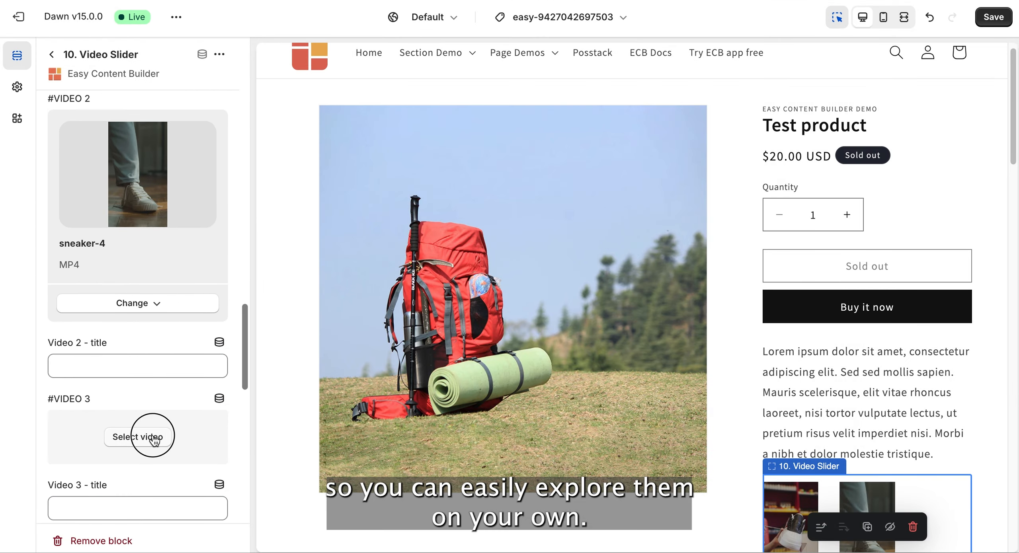
left_click(145, 437)
left_click(819, 490)
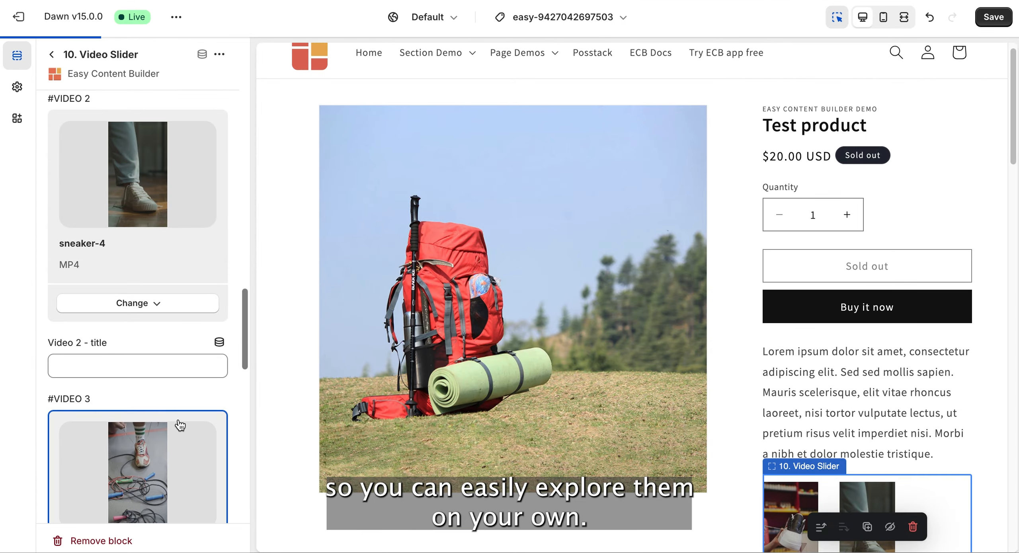
scroll(178, 417, "down", 5)
left_click(155, 396)
left_click(564, 307)
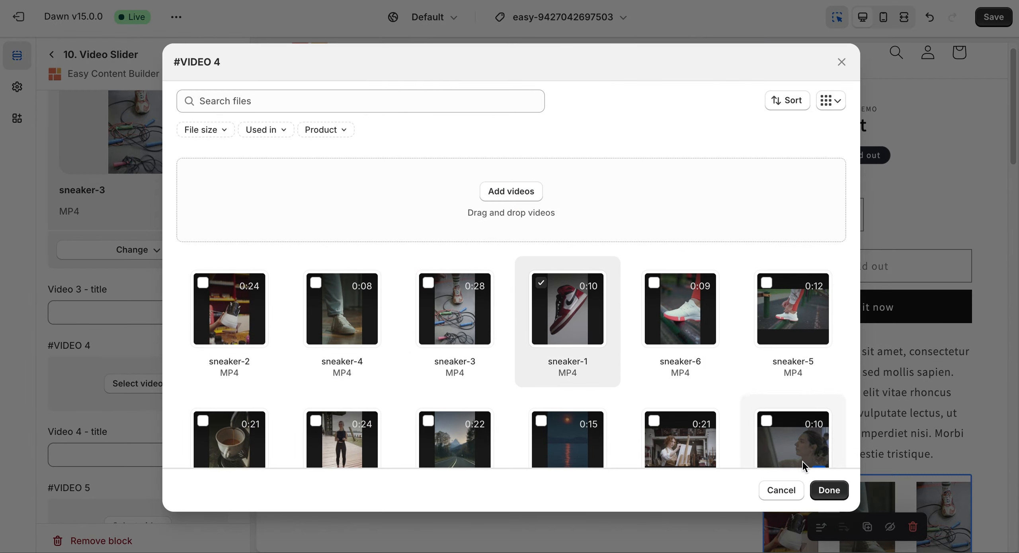
left_click(827, 488)
- Set Show Video Icon to Always for the Product information video slider
scroll(85, 181, "up", 15)
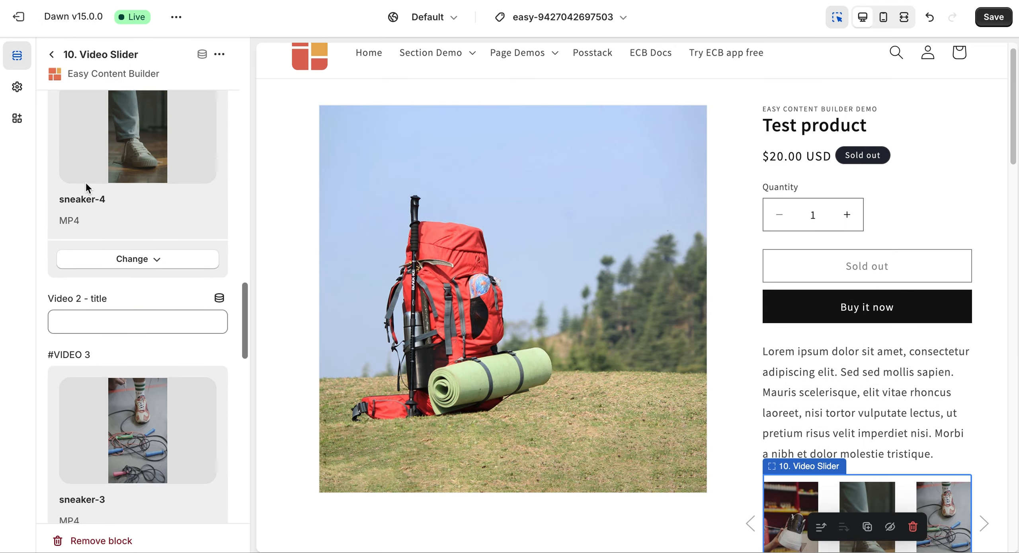
scroll(85, 181, "up", 2)
scroll(867, 279, "down", 5)
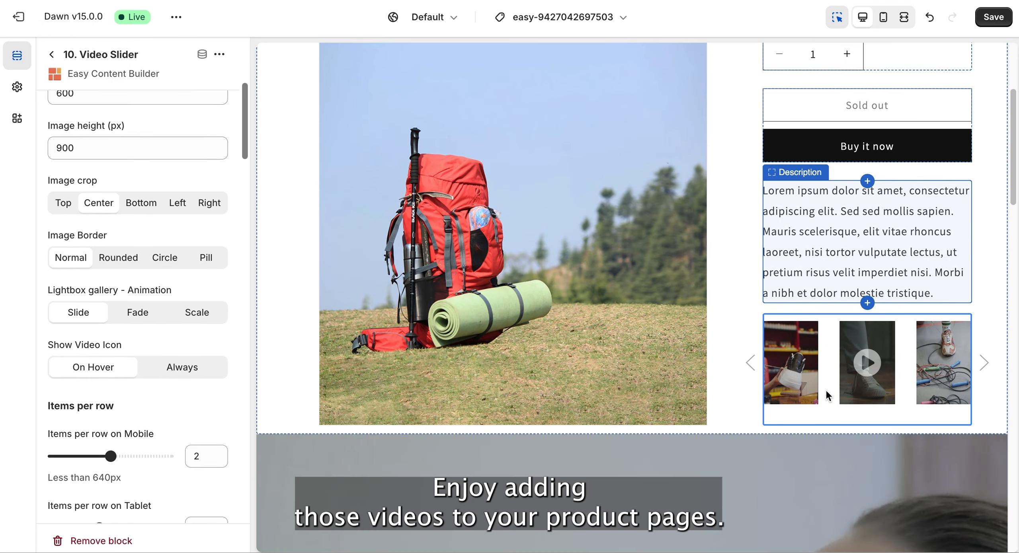
left_click(188, 368)
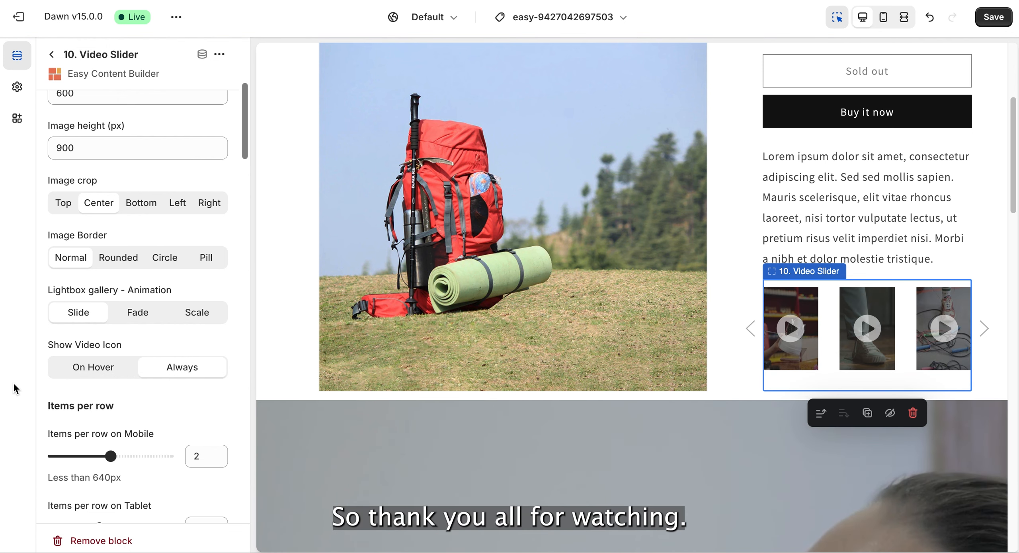